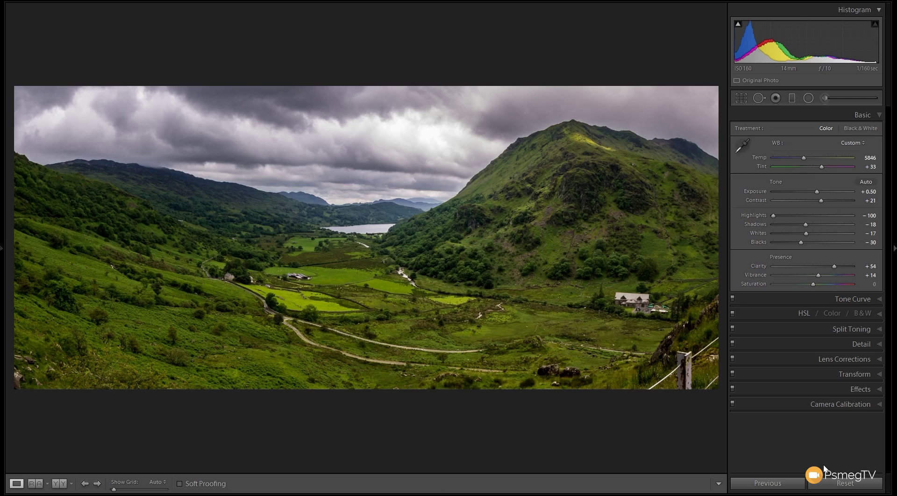
- Compare the edited panorama with its unedited version
key(backslash)
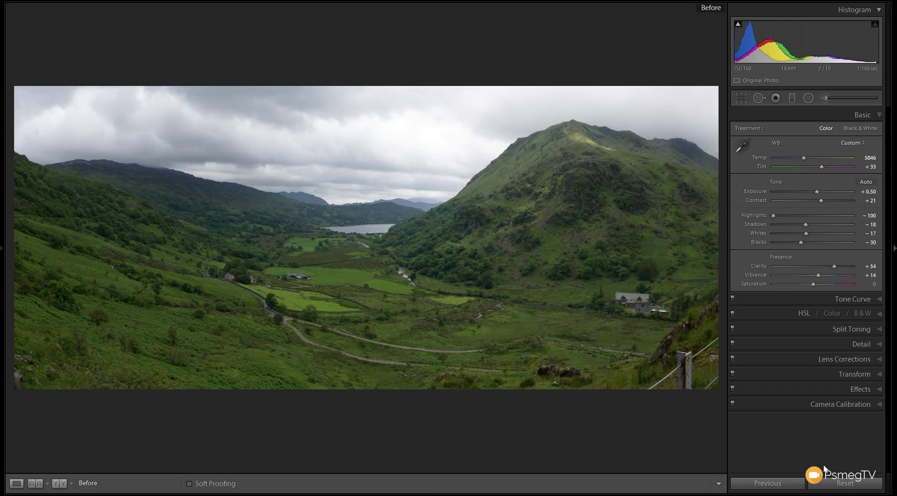
key(backslash)
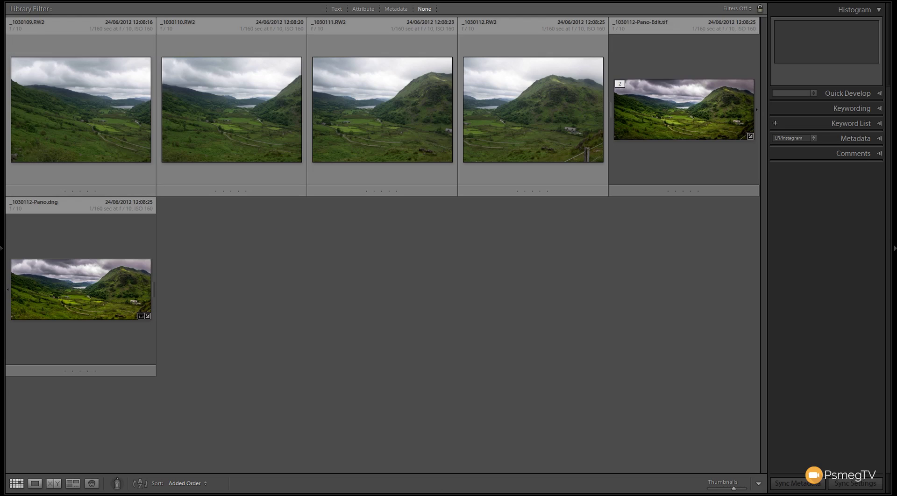
- Select the four source shots _1030109.RW2 to _1030112.RW2 and open them in Panorama photo merge
click(49, 152)
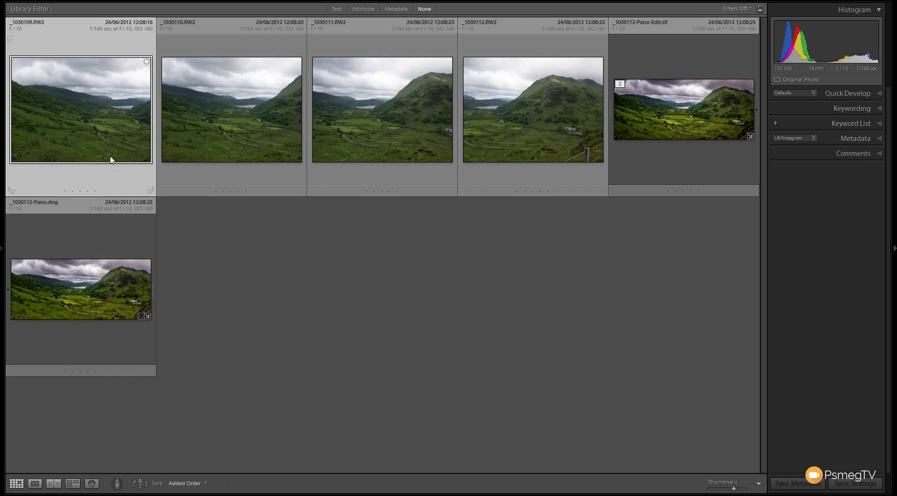
shift+click(523, 139)
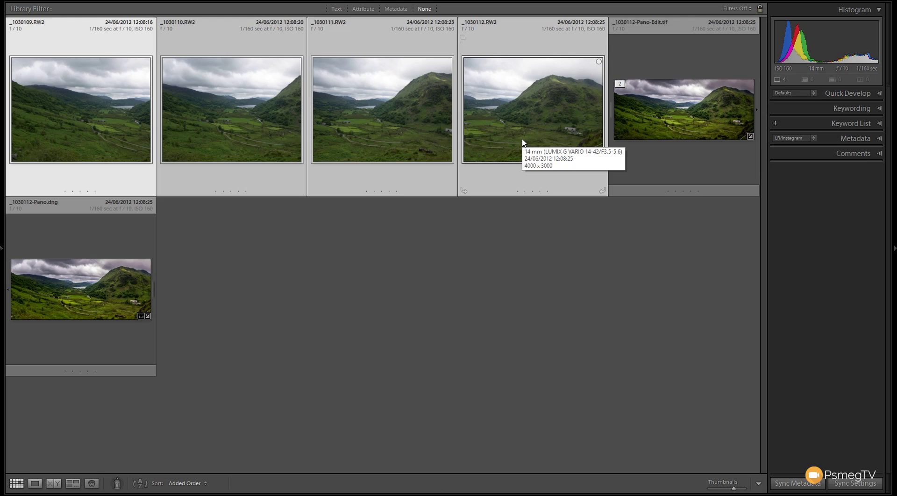
right_click(58, 126)
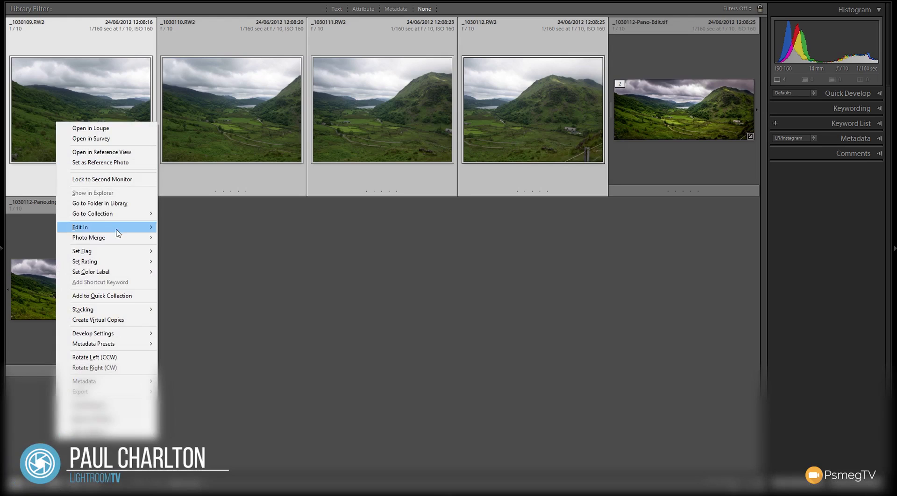
mouse_move(116, 238)
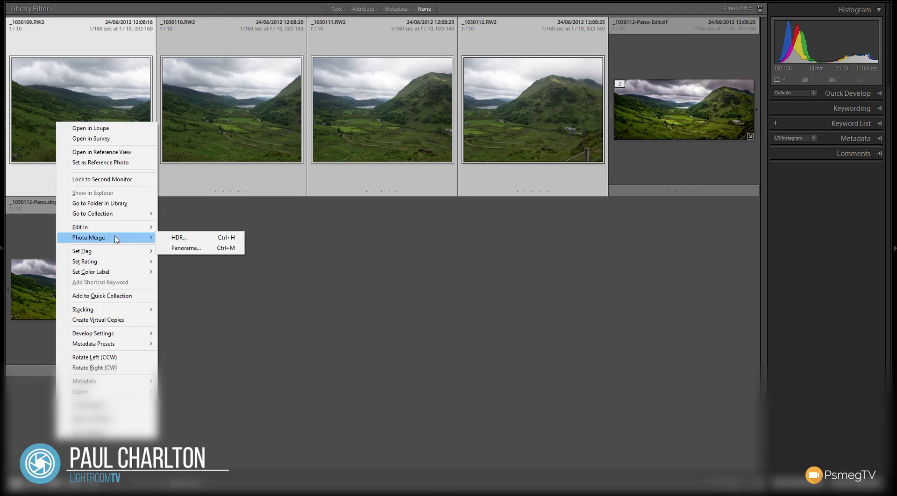
click(192, 250)
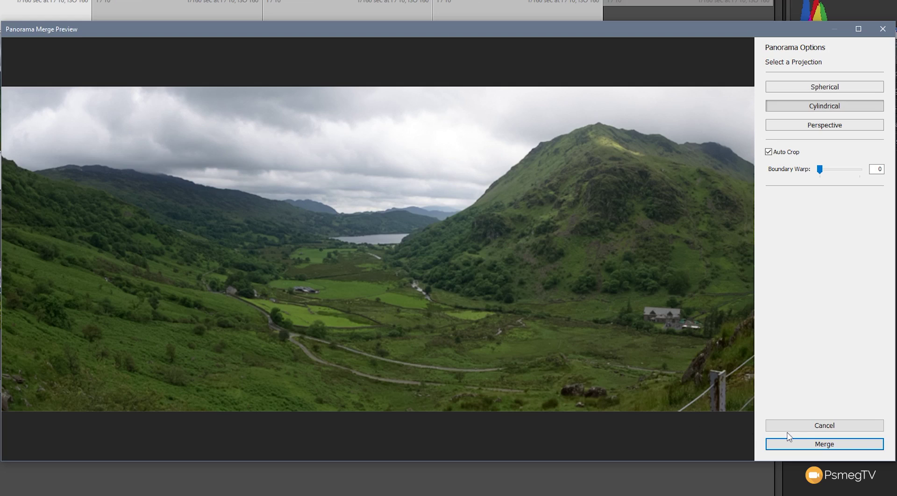
- Turn off Auto Crop, set Boundary Warp to 100 and merge the panorama with the Cylindrical projection
click(769, 153)
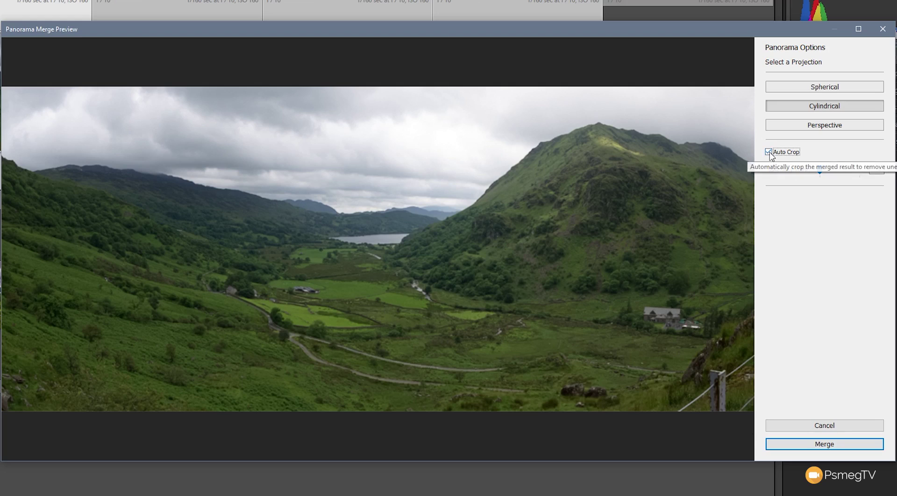
drag(820, 178, 874, 177)
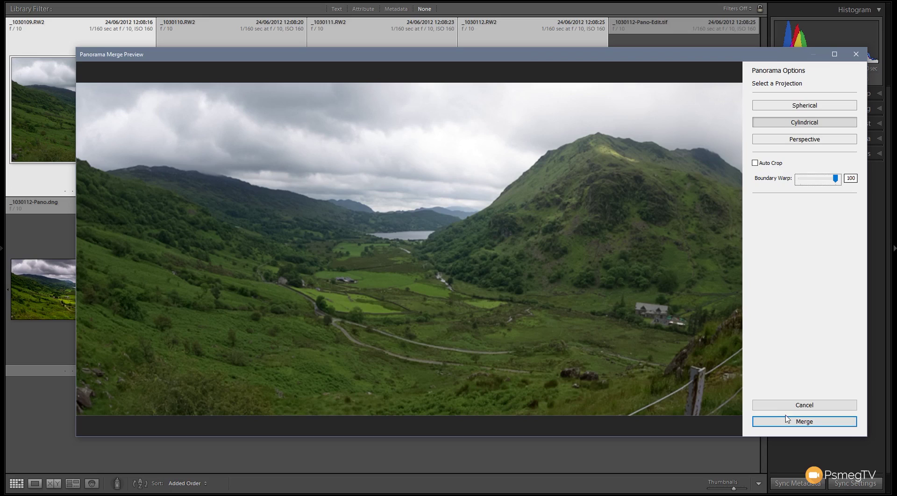
click(788, 420)
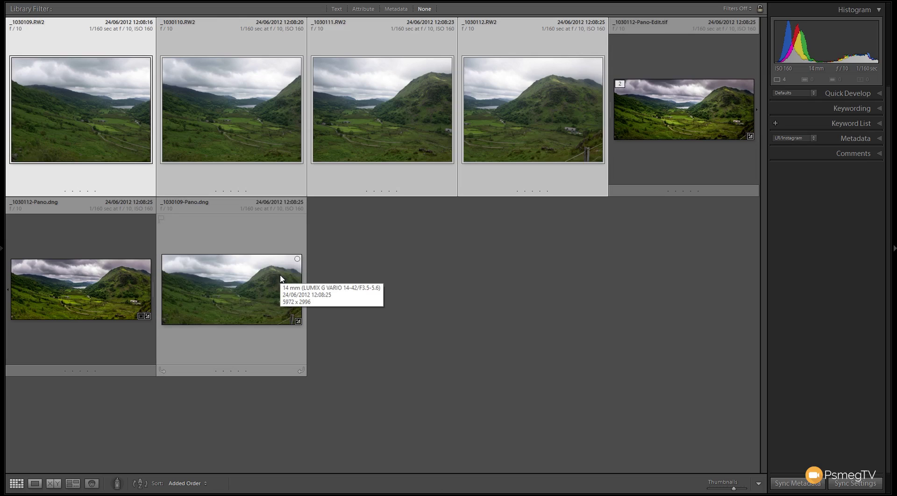
- Open _1030109-Pano.dng for developing and examine the bright clouds in the sky up close
click(233, 289)
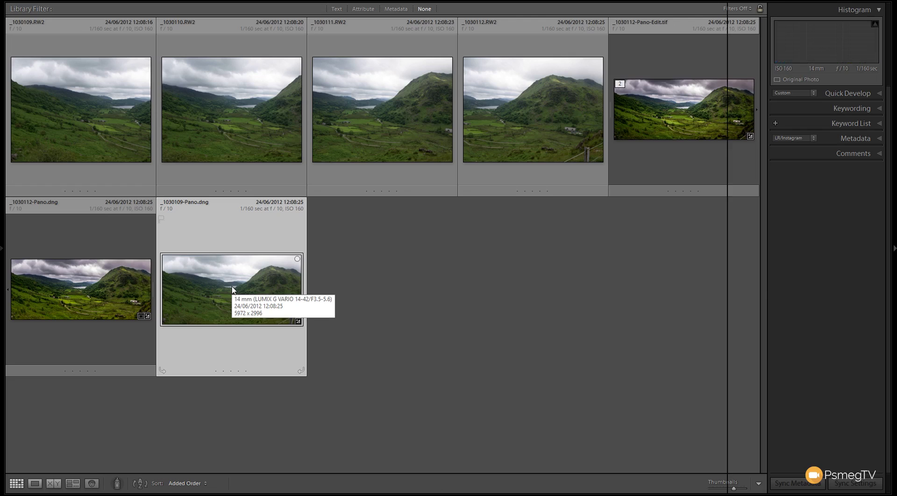
key(d)
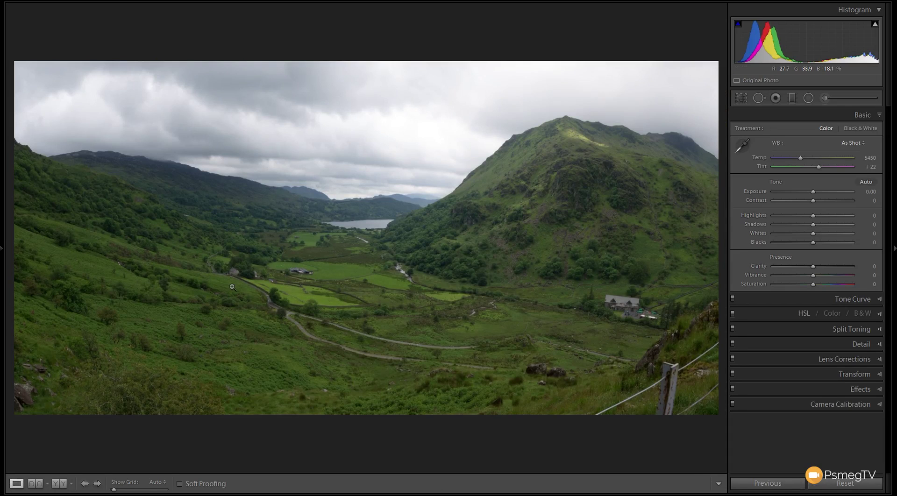
click(417, 130)
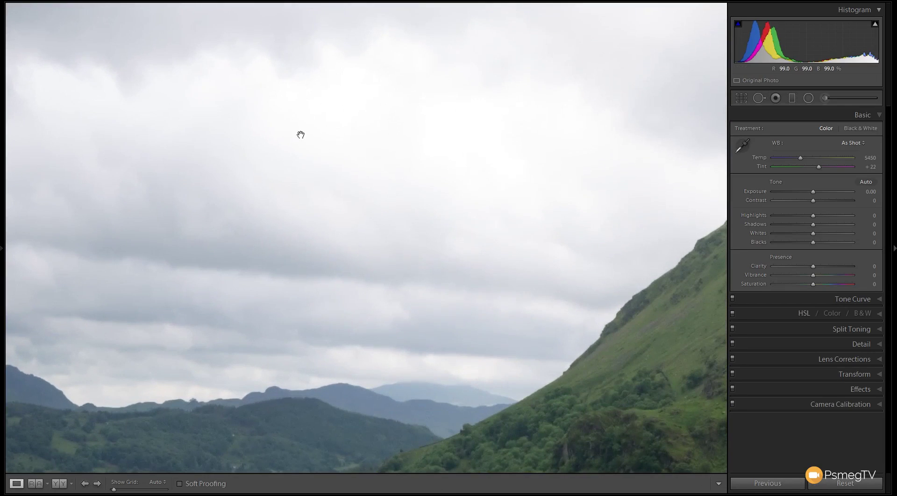
click(351, 179)
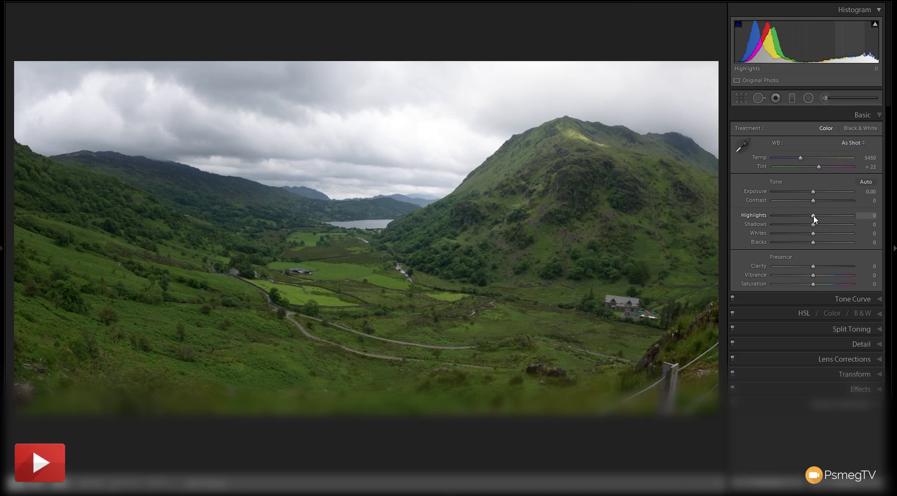
- Reduce the panorama's Highlights to -100, checking the cloud detail up close
drag(814, 219, 769, 221)
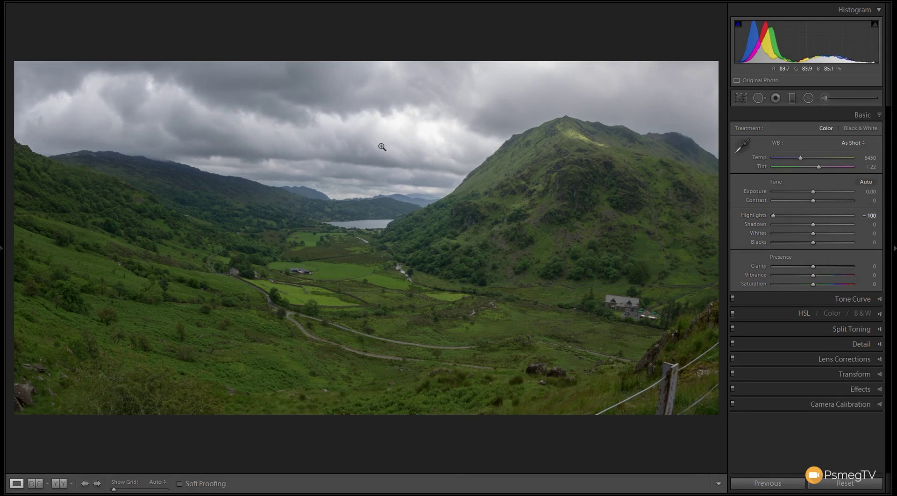
click(407, 120)
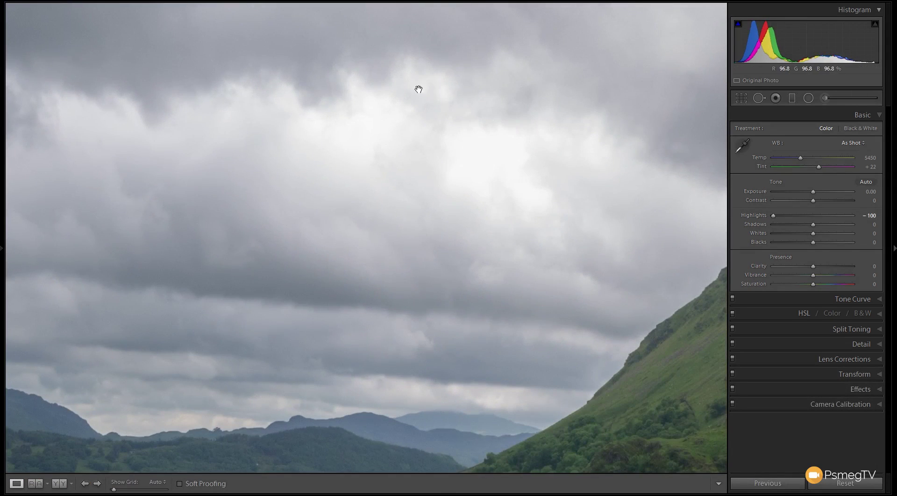
click(403, 167)
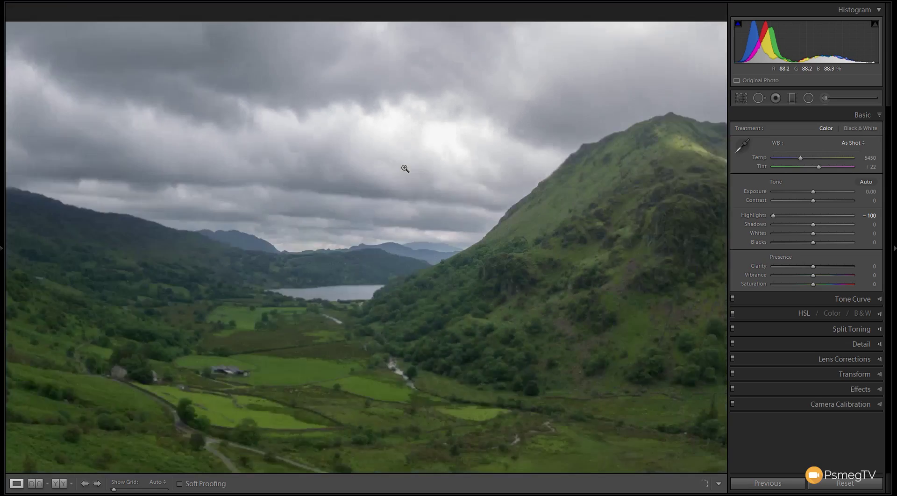
double_click(773, 216)
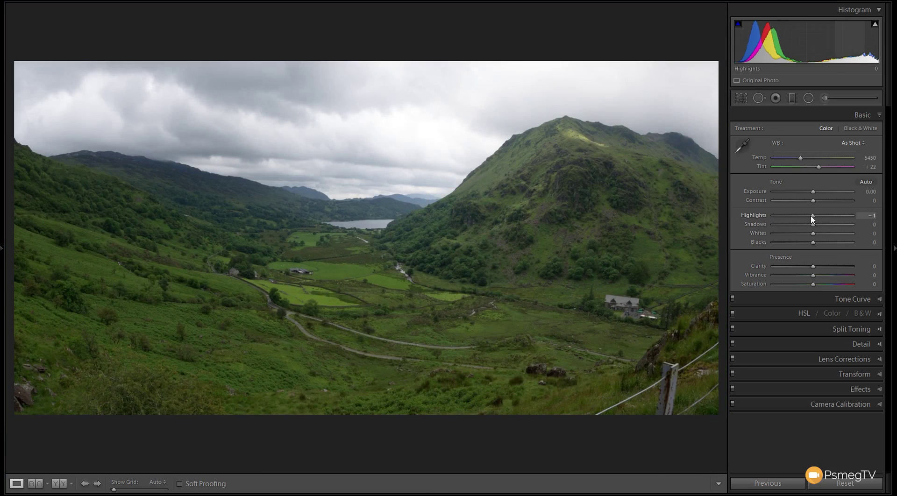
drag(811, 217, 776, 217)
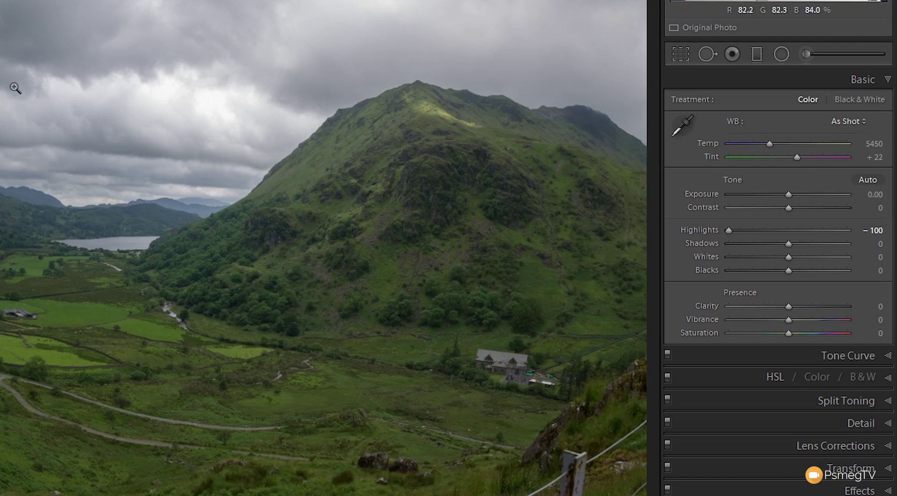
- Set the white balance Temp to 6024 and Clarity to +57
drag(775, 146, 778, 147)
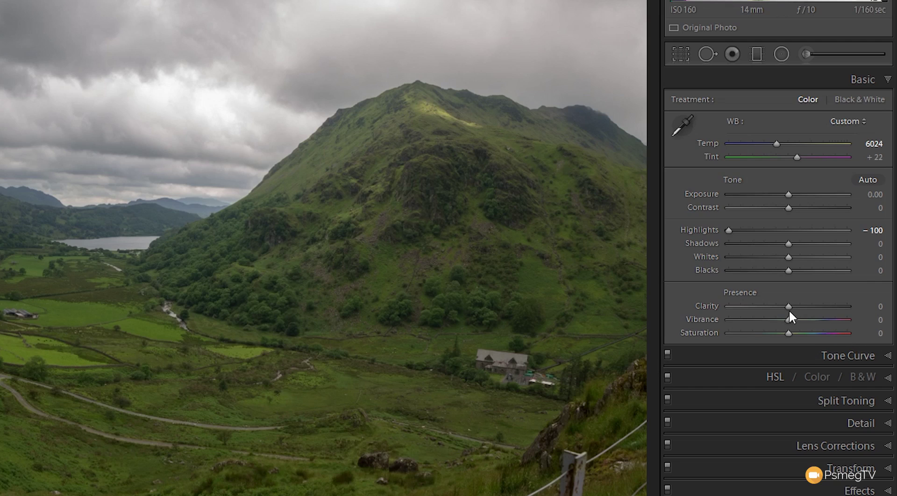
drag(789, 307, 823, 310)
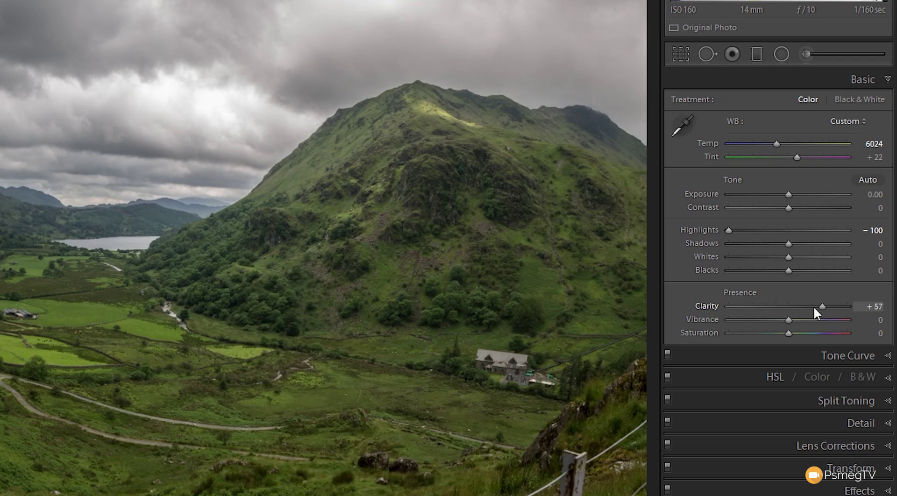
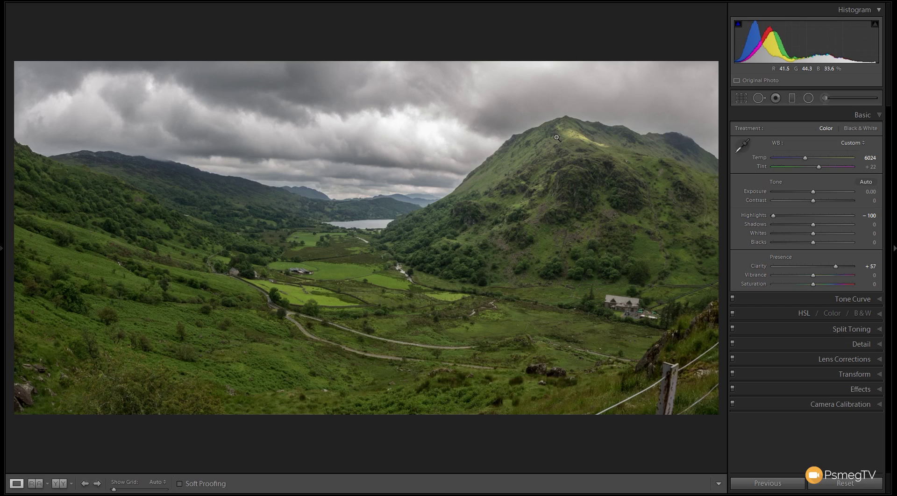
- Reset the Graduated Filter effect settings and draw a level gradient from the mid-sky down to the fields below the lake
click(793, 99)
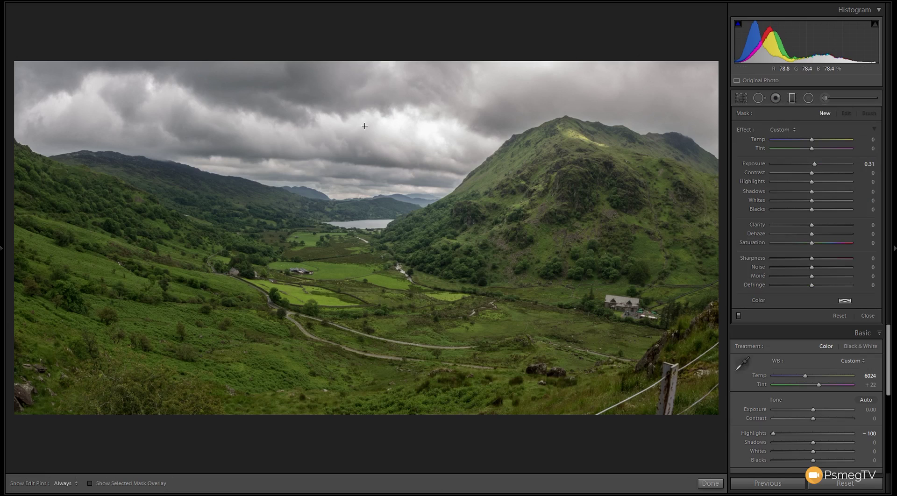
double_click(743, 130)
key(shift)
drag(363, 136, 363, 254)
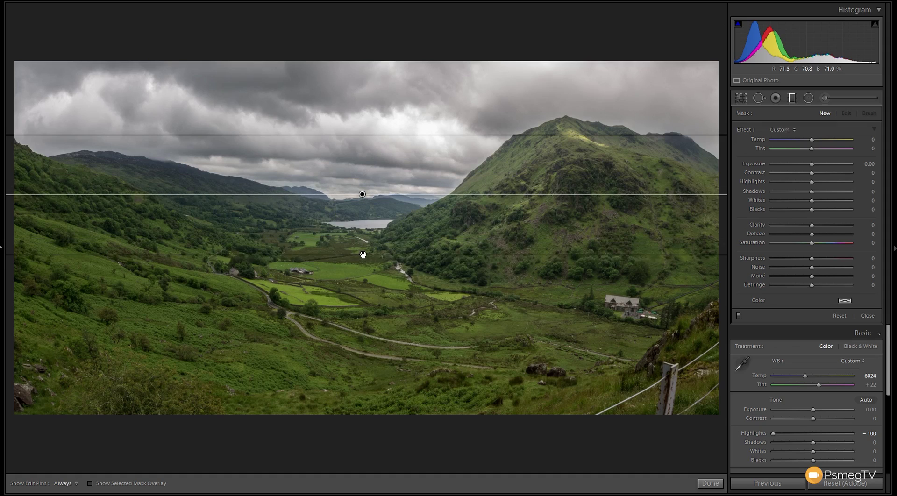
drag(363, 254, 363, 255)
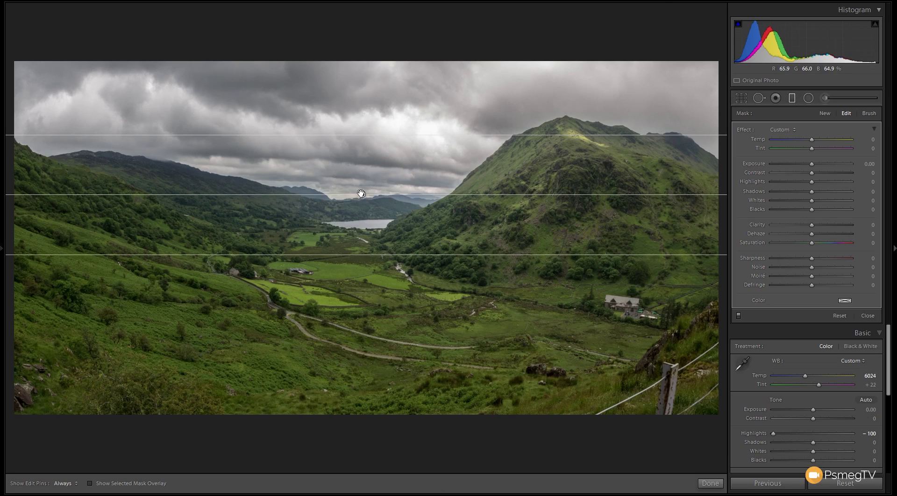
- Centre the gradient on the horizon near the lake and widen its transition slightly in both directions
mouse_move(362, 195)
mouse_move(363, 196)
mouse_down()
mouse_move(362, 162)
mouse_move(363, 200)
mouse_up()
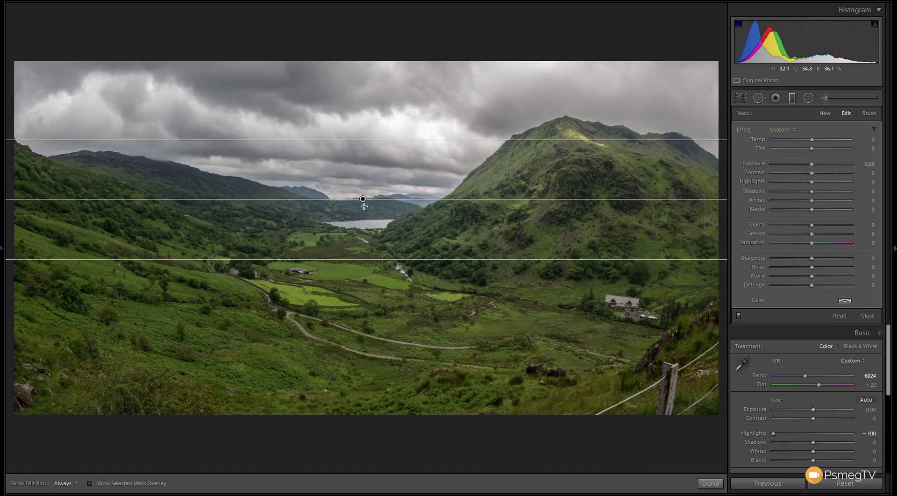
mouse_move(371, 259)
mouse_down()
mouse_move(370, 193)
mouse_move(370, 256)
mouse_up()
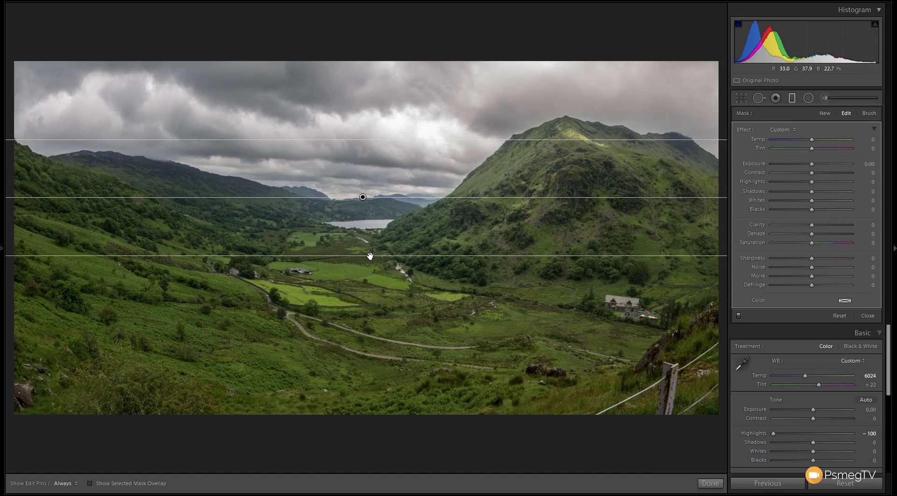
mouse_move(370, 256)
mouse_down()
mouse_move(370, 280)
mouse_move(370, 215)
mouse_move(370, 265)
mouse_up()
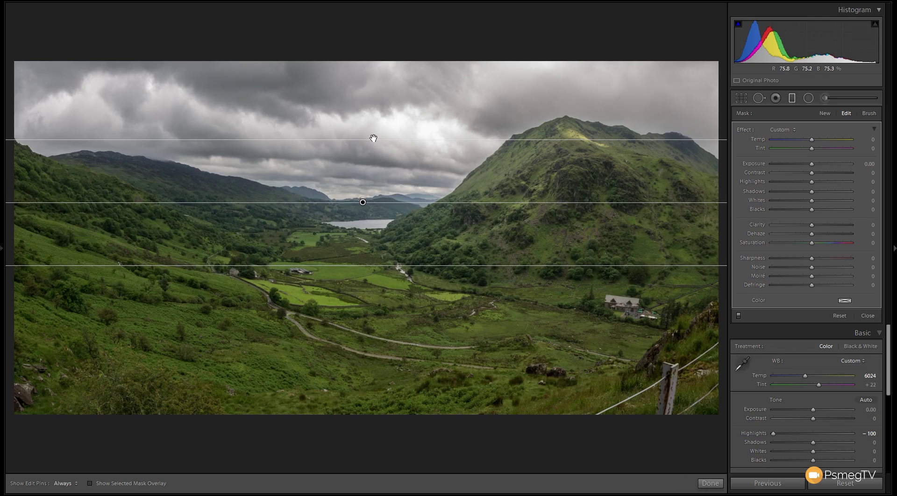
mouse_move(372, 140)
mouse_down()
mouse_move(372, 201)
mouse_move(372, 132)
mouse_up()
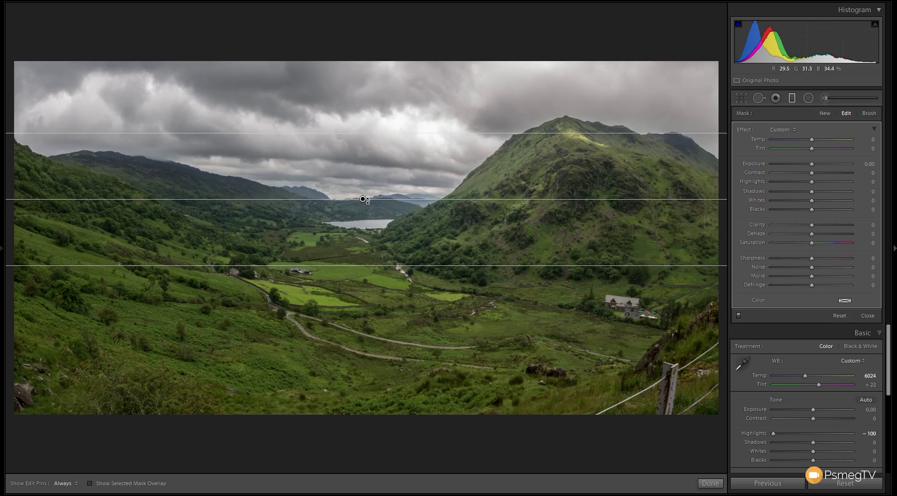
mouse_move(363, 198)
- Set the gradient's Exposure to -0.40, Contrast to 23, Shadows to 17 and Clarity to 51, and compare its effect off and on
drag(811, 167, 807, 167)
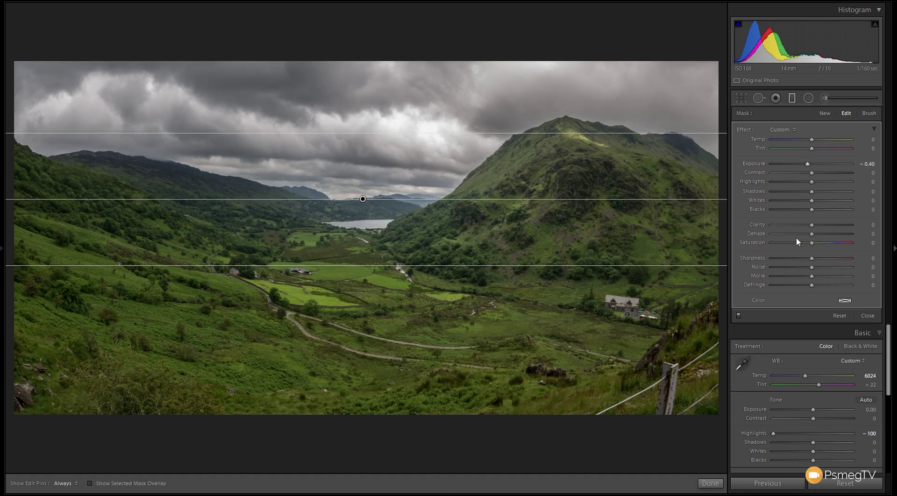
drag(812, 174, 821, 175)
drag(814, 195, 819, 194)
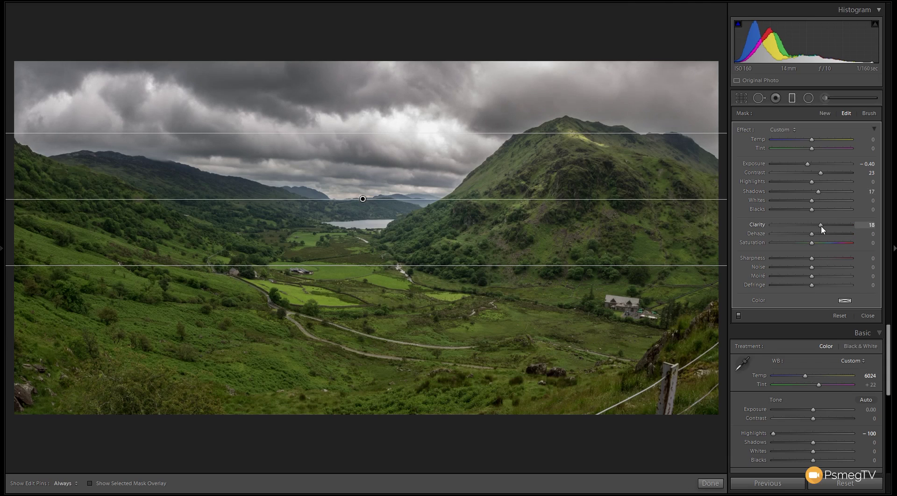
drag(831, 226, 833, 226)
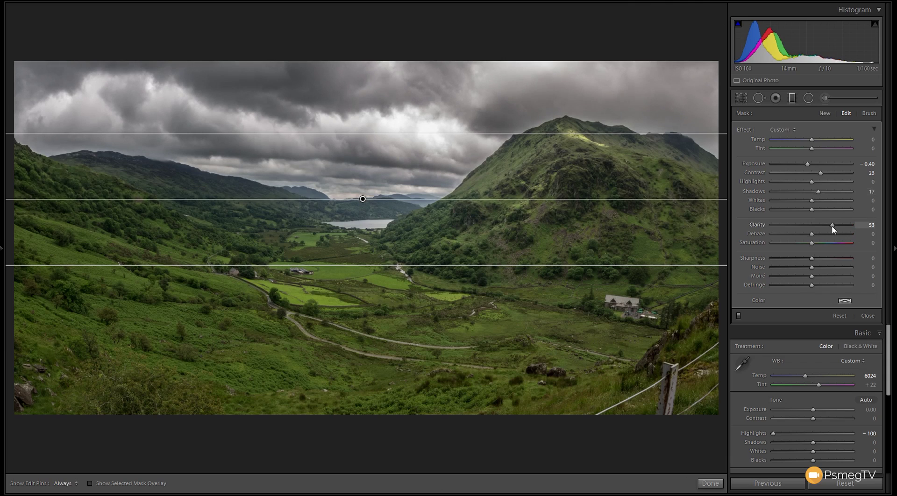
click(738, 315)
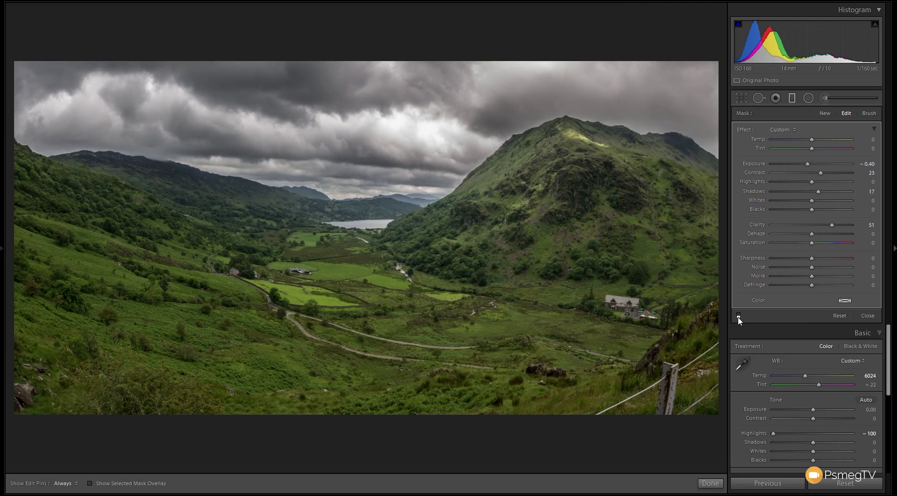
click(739, 315)
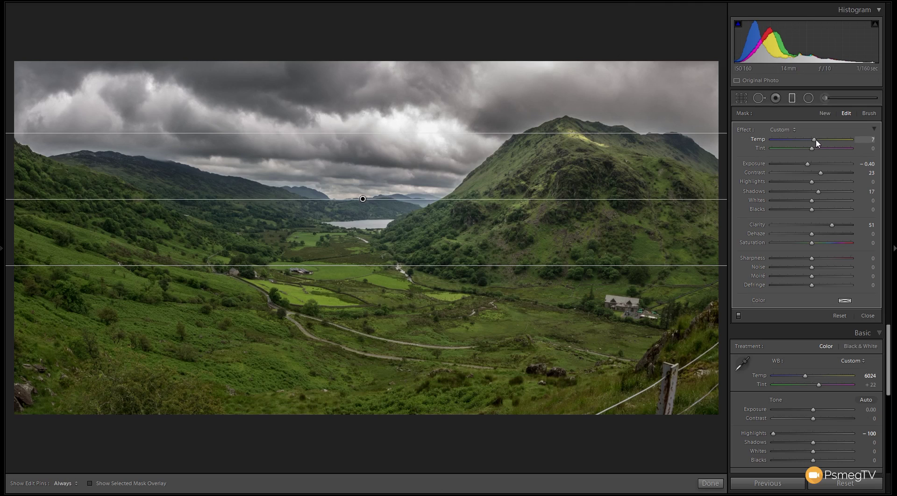
- Try warmer Temp and shifted Tint values on the gradient, and reset both to 0
drag(816, 139, 825, 139)
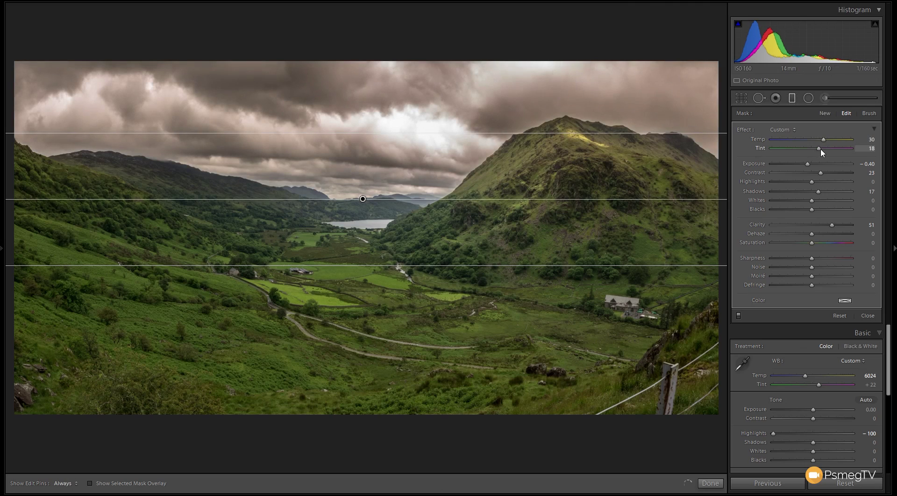
drag(821, 148, 805, 148)
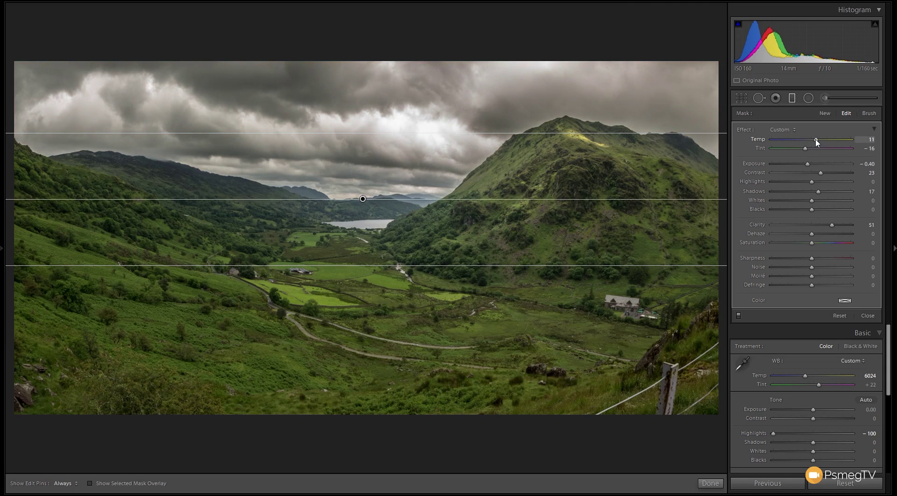
double_click(807, 147)
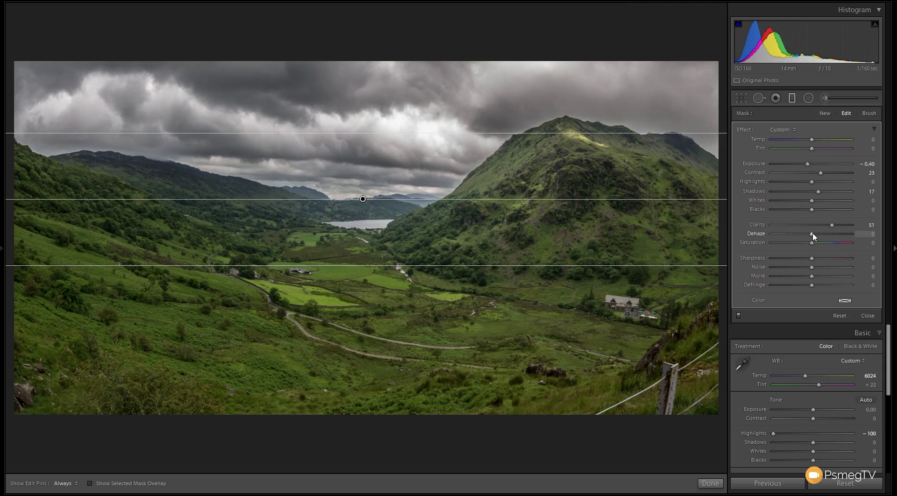
- Set the gradient's Dehaze to 9 and finish editing the filter
drag(813, 234, 817, 234)
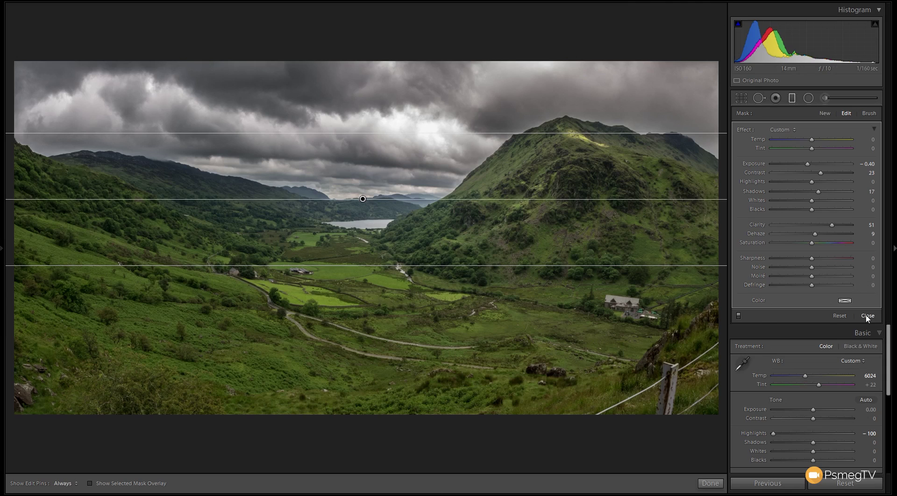
click(711, 483)
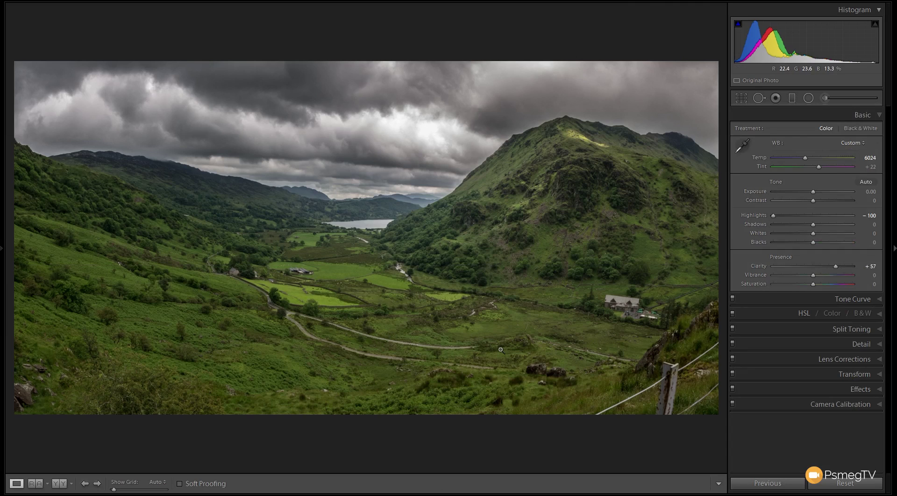
- Draw a second level gradient from the lower foreground up to the horizon by the lake, and set its Exposure to 0.17
click(792, 98)
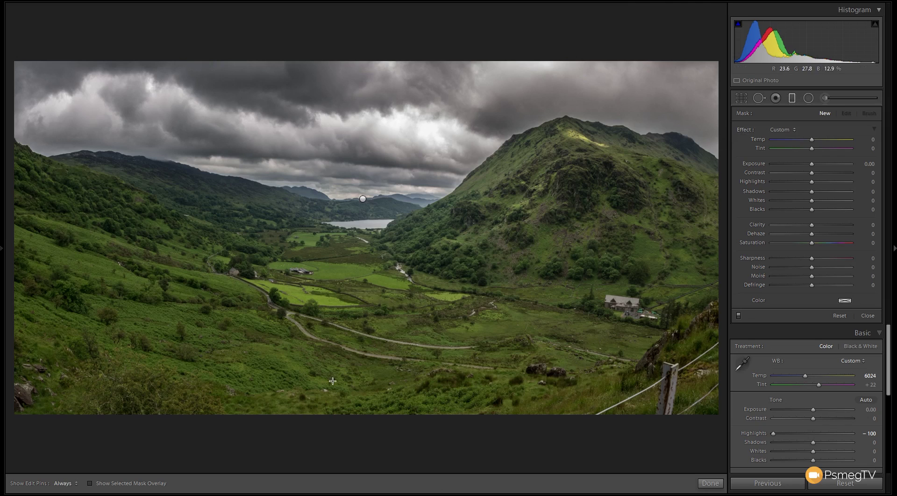
drag(364, 344, 358, 200)
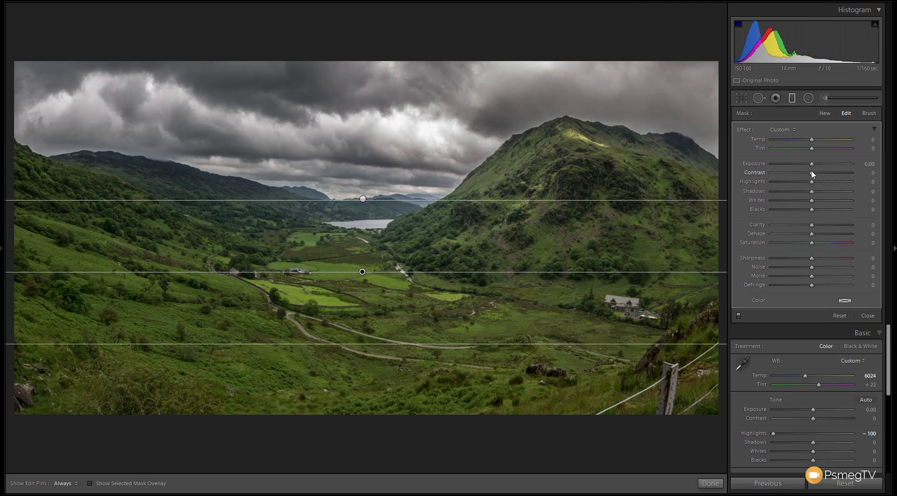
drag(812, 168, 814, 167)
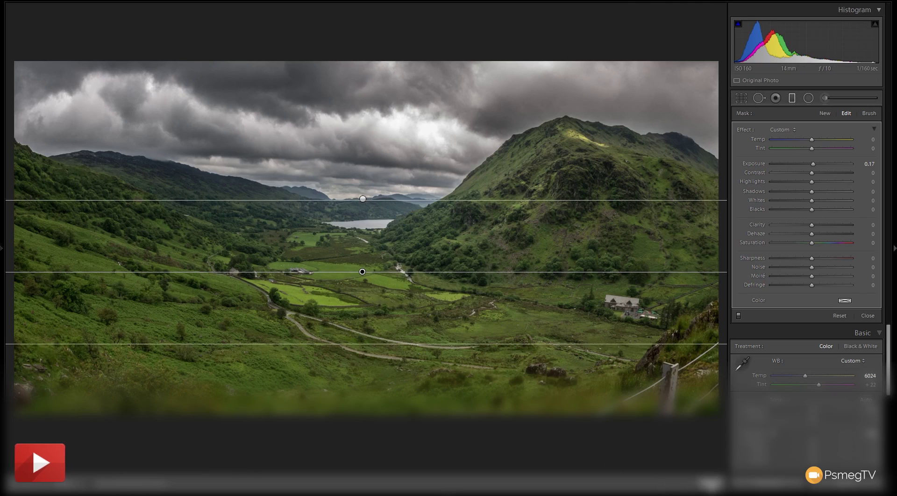
key(m)
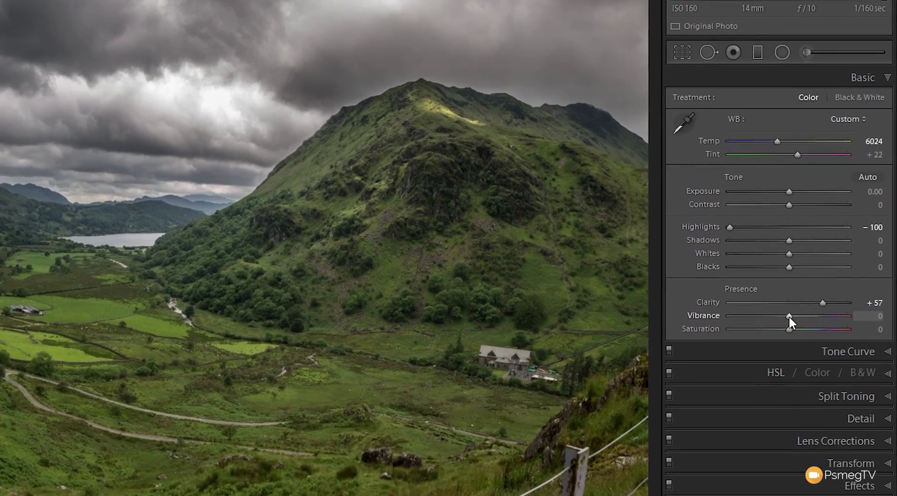
- Set the photo's overall Vibrance to -24 and Saturation to +31
drag(789, 317, 801, 316)
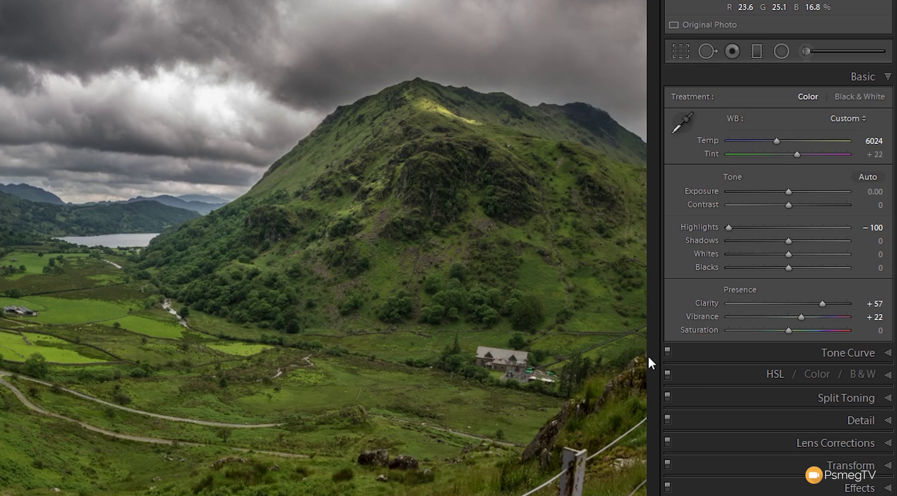
drag(801, 317, 798, 317)
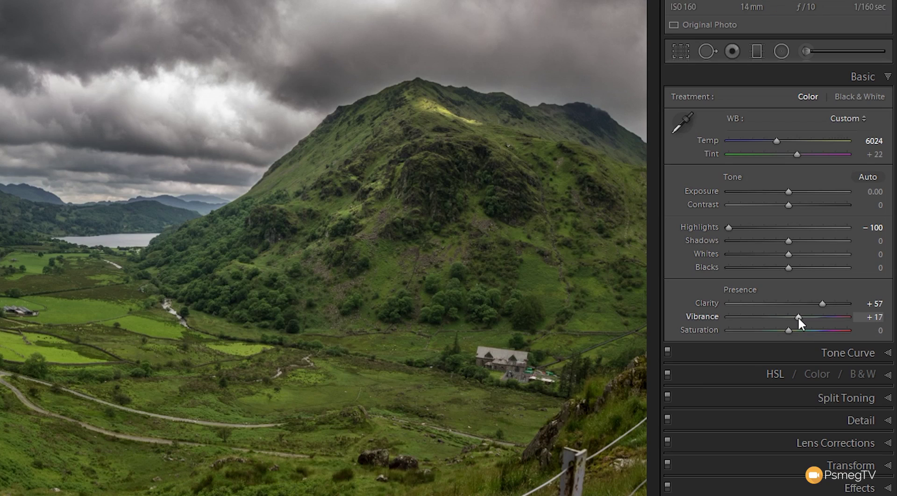
click(789, 330)
drag(789, 330, 812, 330)
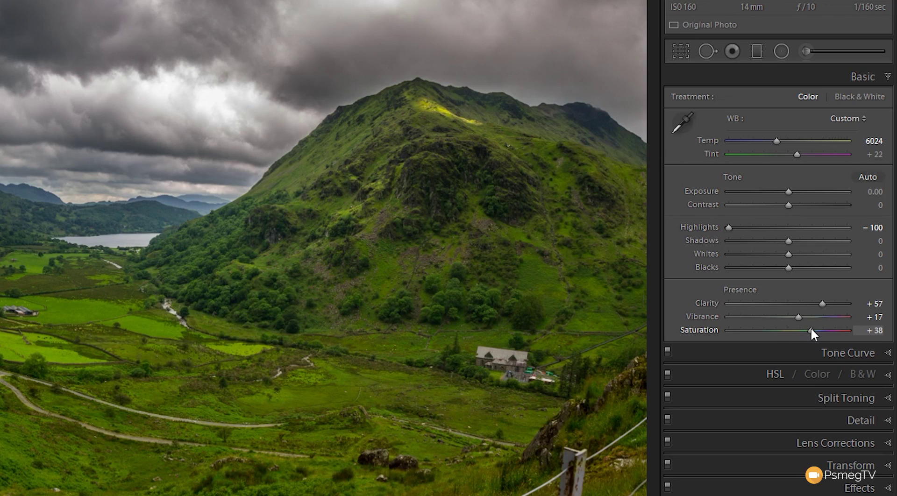
mouse_move(800, 317)
mouse_down()
mouse_move(775, 318)
mouse_move(808, 332)
mouse_up()
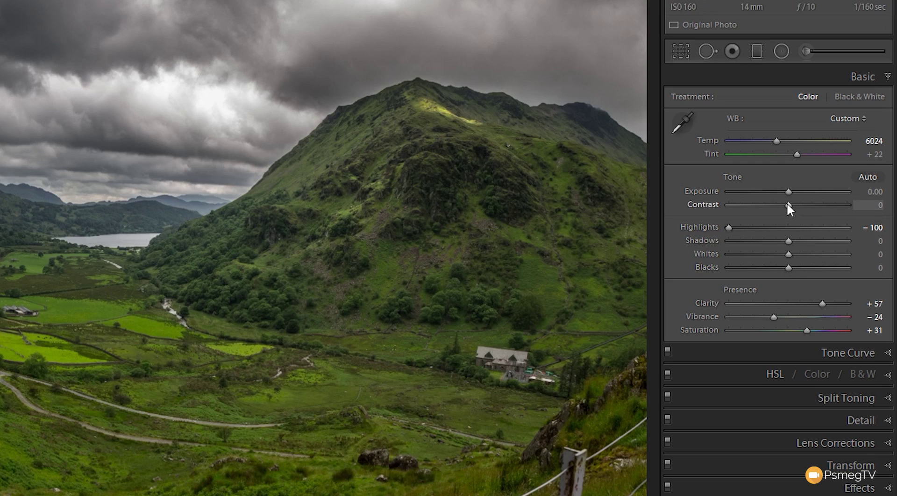
- Set Contrast to +30, Shadows to +27 and Blacks to -30, and reduce Saturation to +21
drag(789, 205, 806, 205)
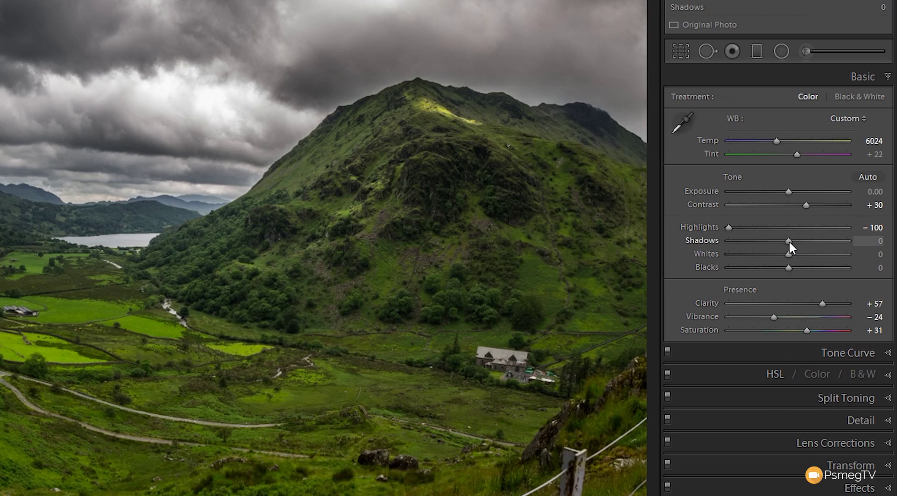
drag(789, 240, 772, 268)
drag(801, 240, 803, 240)
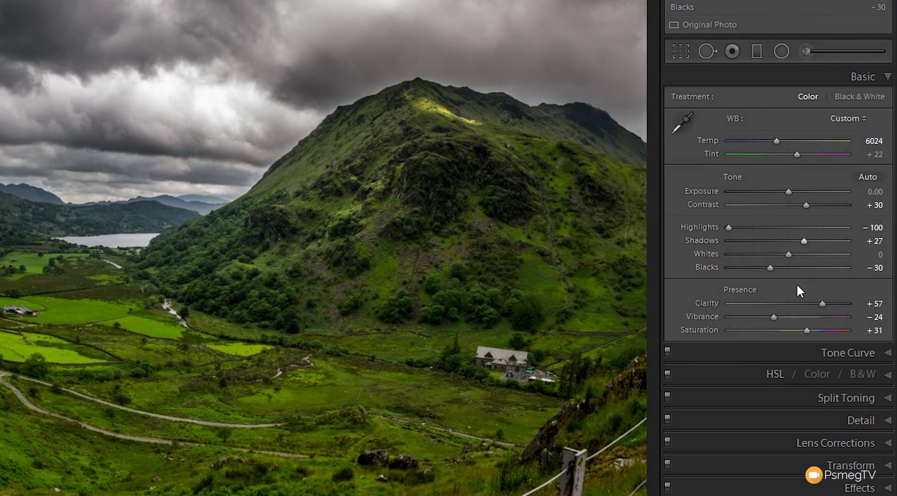
drag(806, 329, 801, 329)
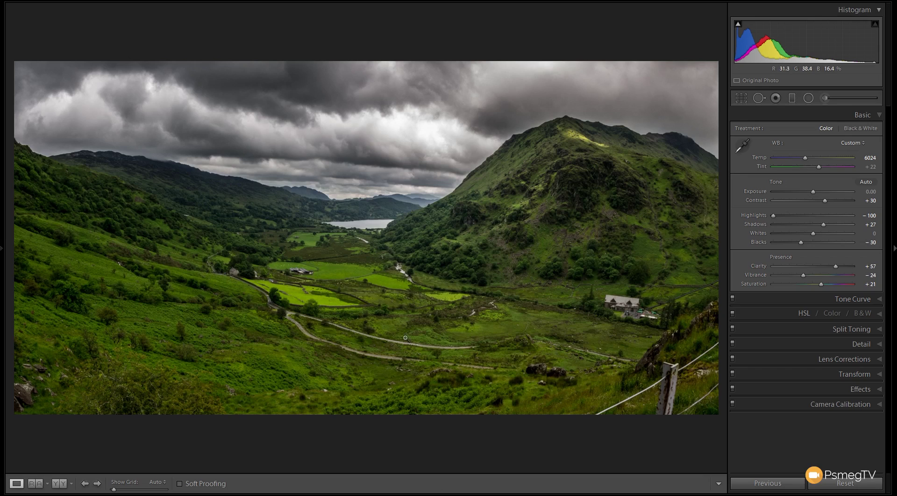
- Darken the bright green fields with targeted HSL Luminance adjustment, setting Yellow to -14 and Green to -26
click(806, 314)
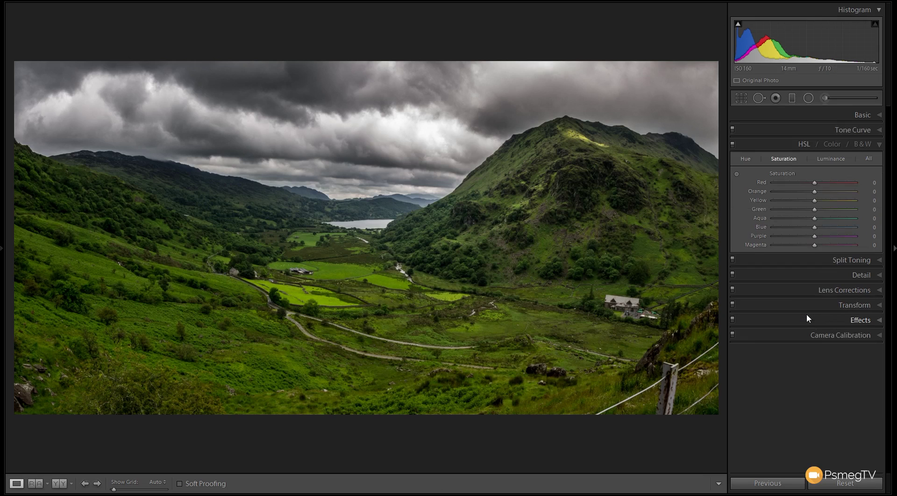
click(832, 160)
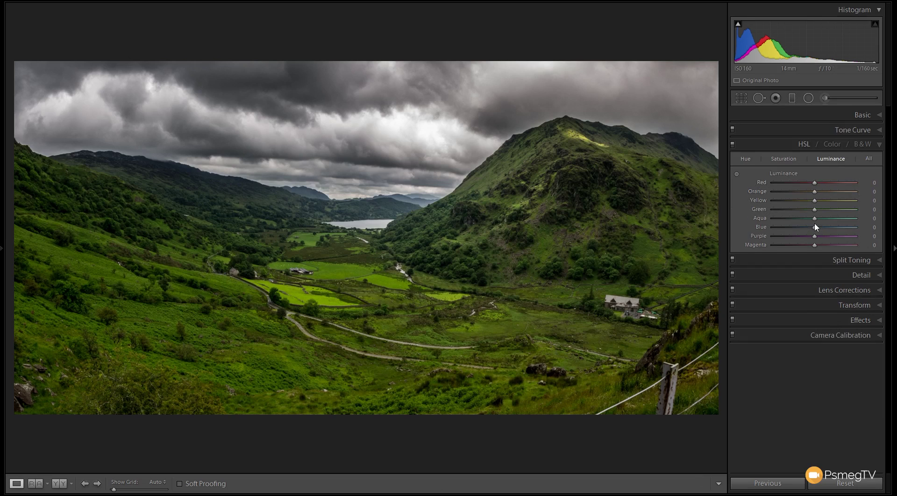
click(737, 175)
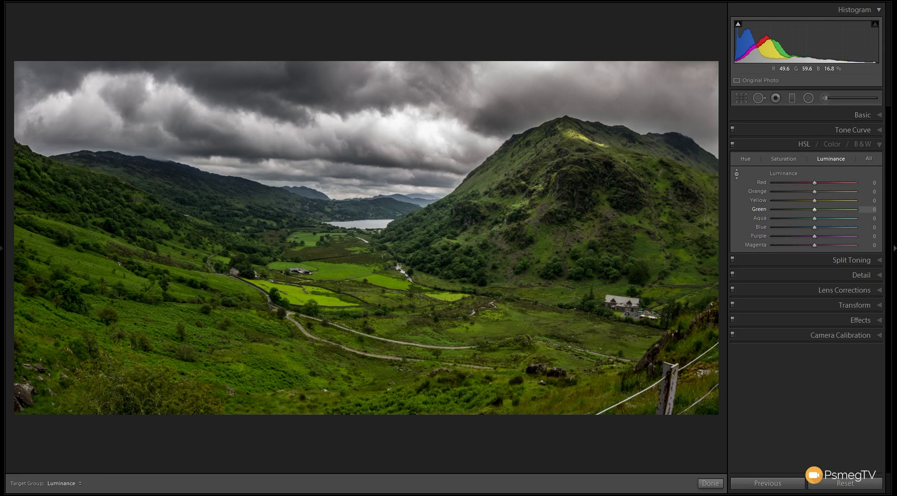
drag(309, 294, 309, 323)
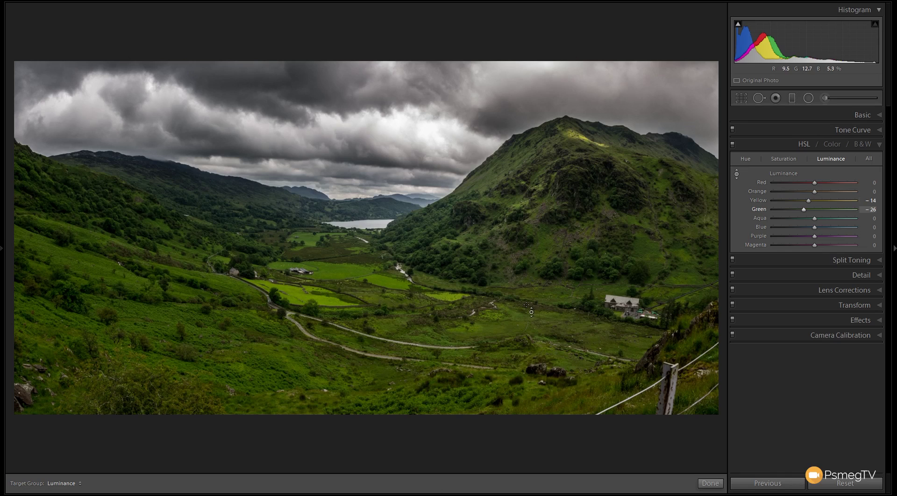
- Try brightening the fields' Luminance to Yellow +29 and Green +57, and undo it
drag(294, 298, 294, 262)
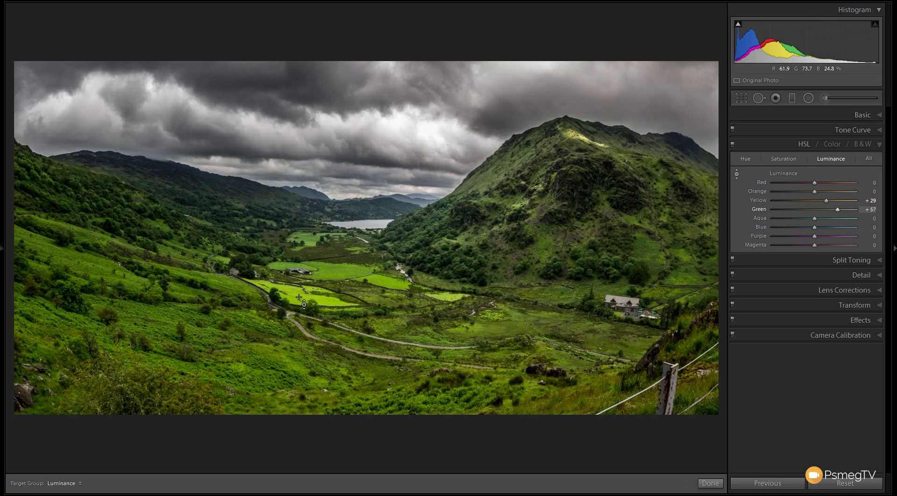
key(ctrl+z)
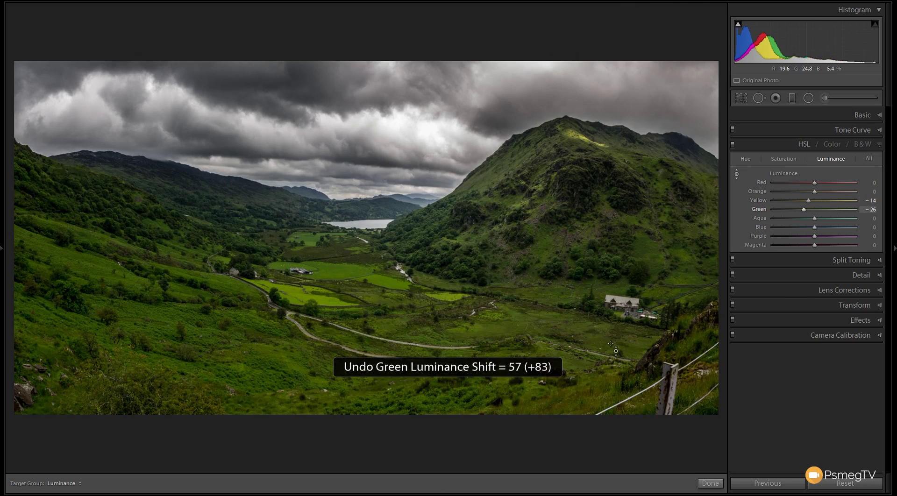
- Leave targeted adjustment and raise the Yellow Luminance slightly
click(737, 174)
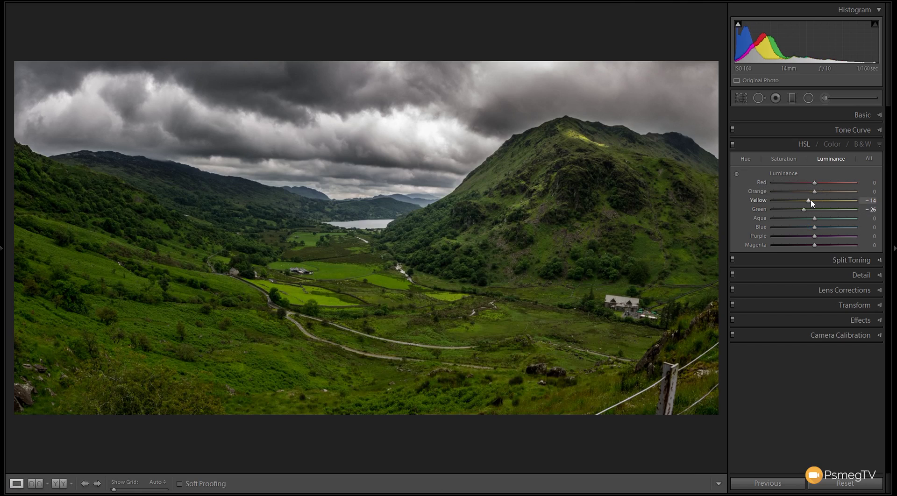
drag(811, 199, 820, 200)
- Set the HSL Saturation of Yellow to +7 and Green to -18, and compare the HSL changes off and on
click(784, 159)
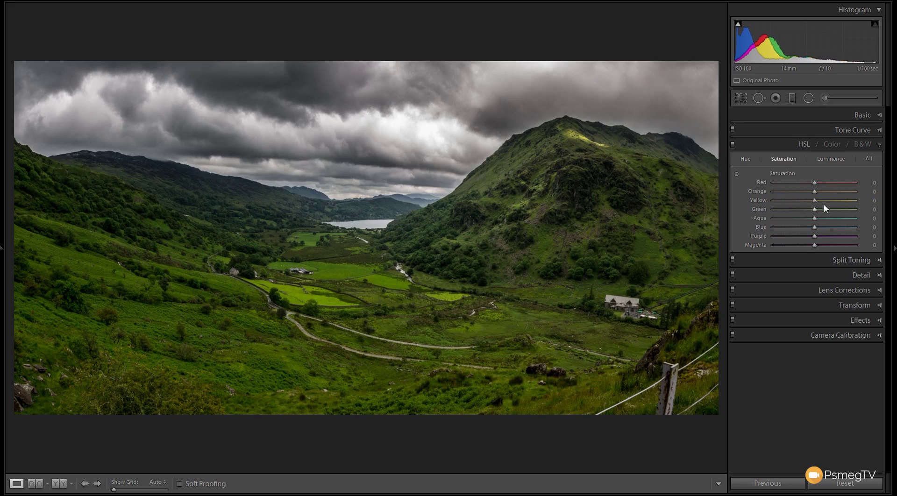
mouse_move(815, 200)
mouse_down()
mouse_move(812, 209)
mouse_move(818, 201)
mouse_up()
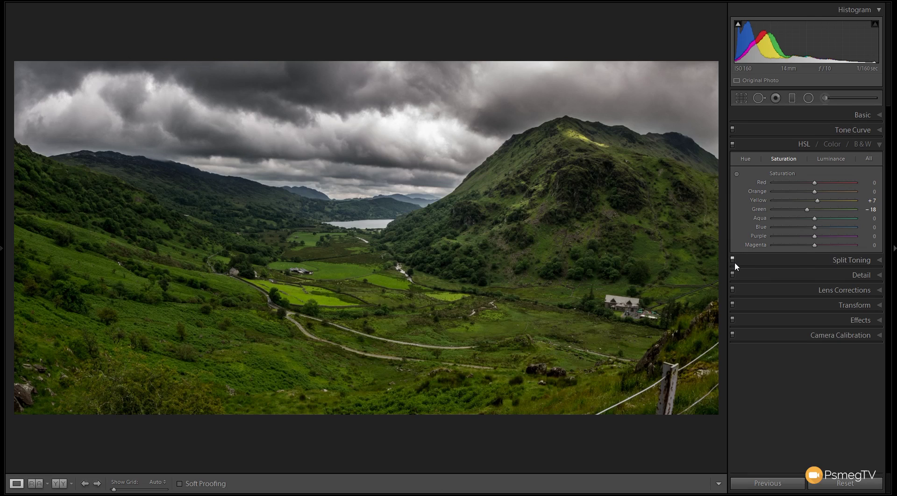
click(732, 144)
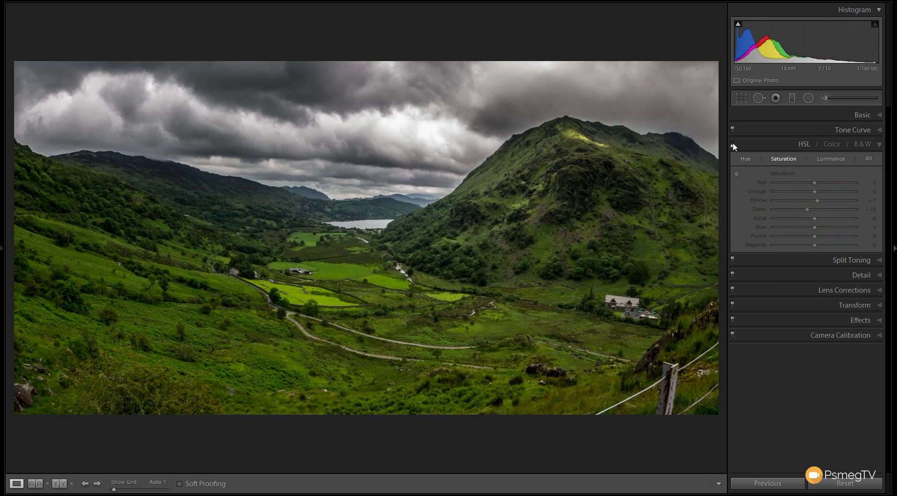
click(732, 144)
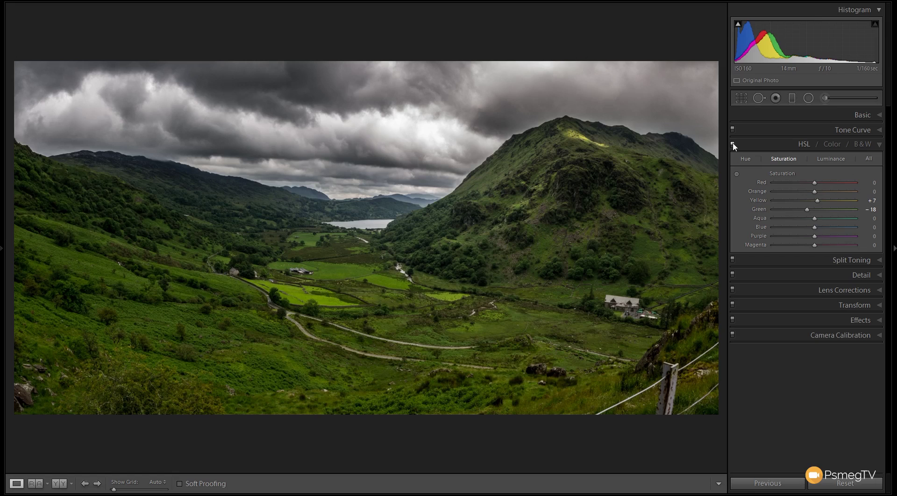
- Raise the overall Vibrance to -14 and Saturation to +29
click(868, 118)
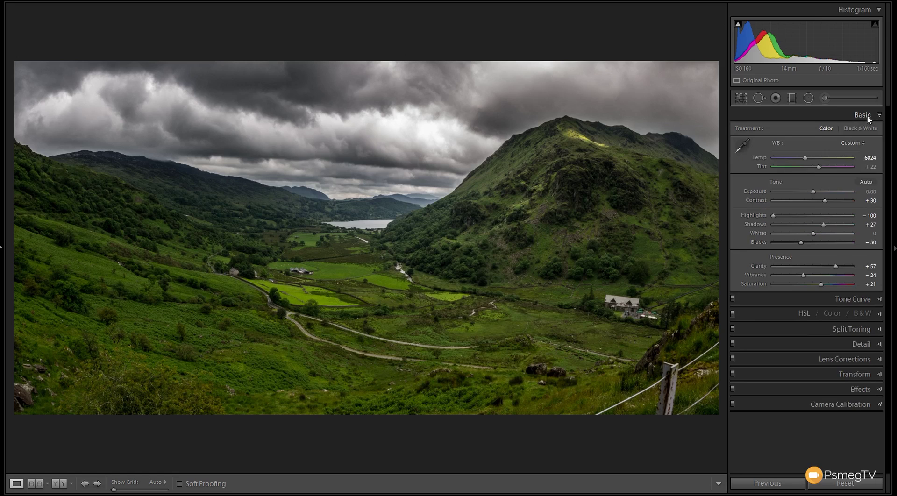
drag(821, 285, 810, 278)
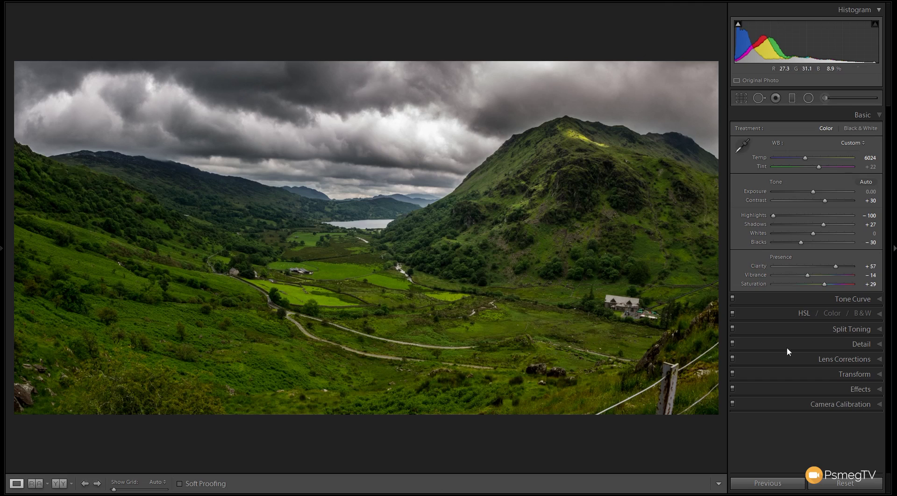
- Set up the Adjustment Brush with Exposure 0.36, Size 7.0 and Feather 78, and hide the edit pins
click(825, 98)
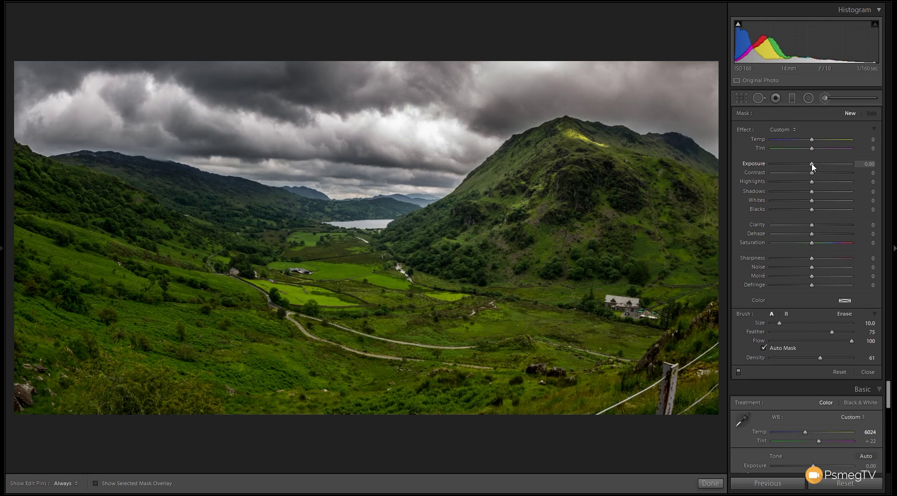
drag(812, 166, 815, 167)
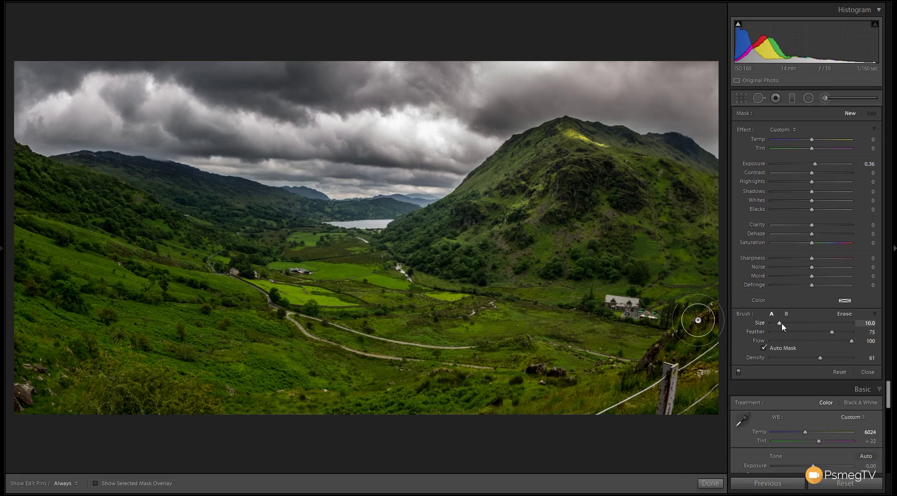
drag(783, 326, 789, 326)
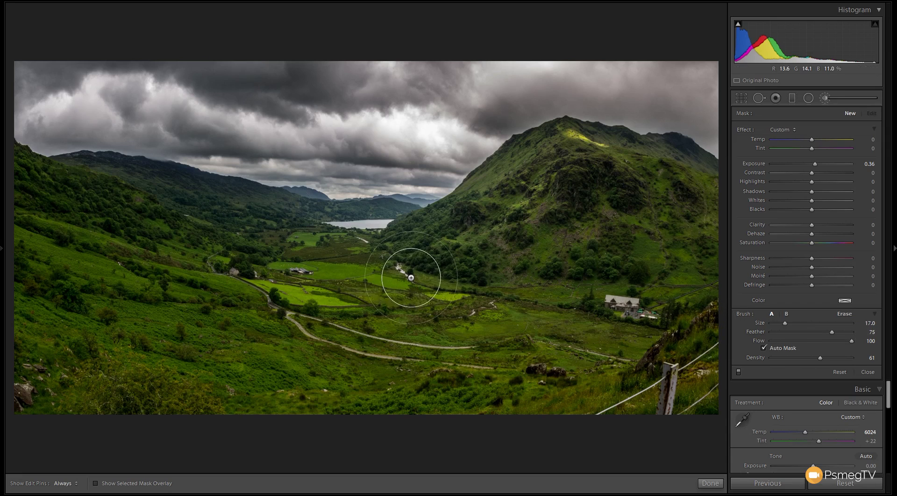
drag(786, 324, 835, 333)
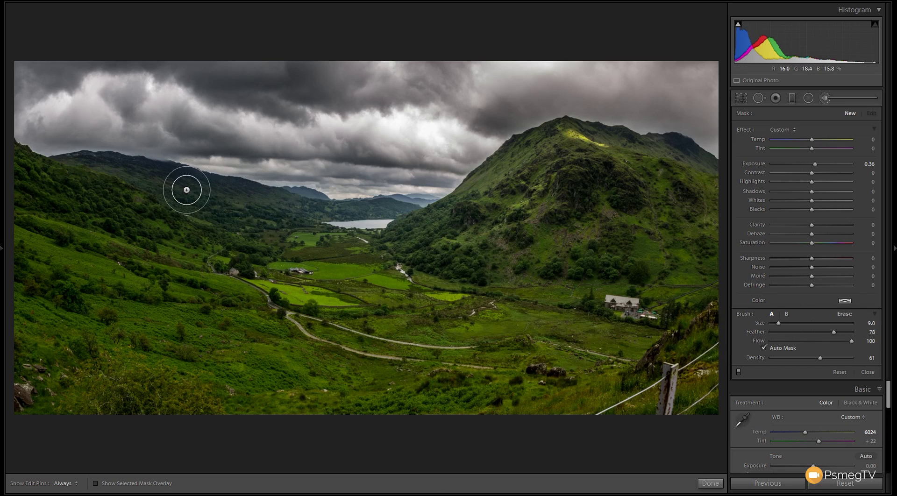
scroll(184, 190, down, 5)
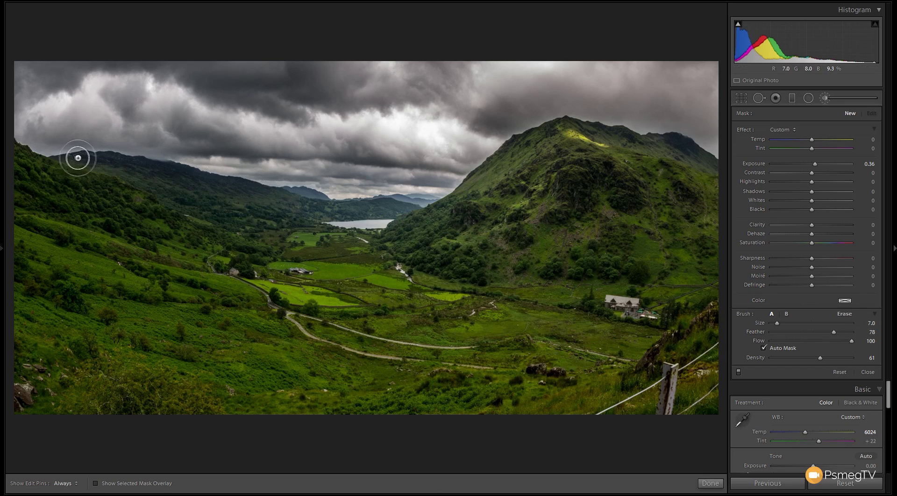
key(h)
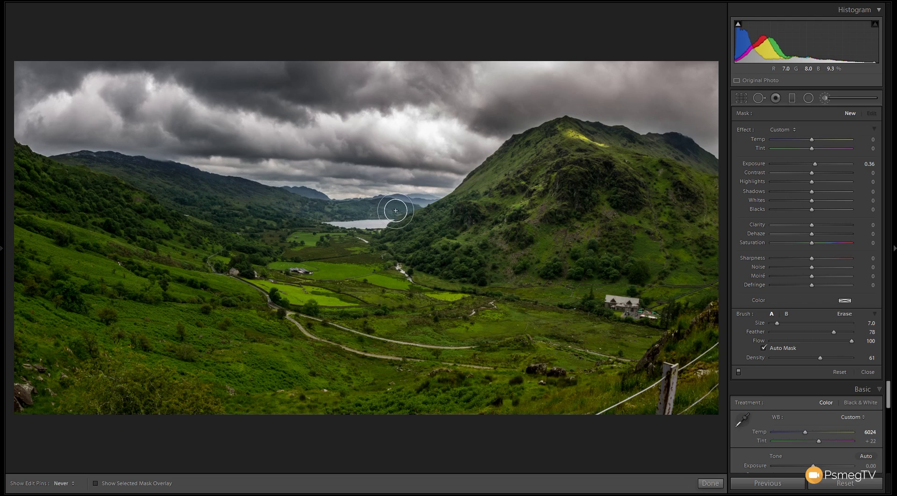
- Show the edit pins, set the brushed area's Contrast to 21 and raise its Clarity slightly, checking the effect before closing the brush
key(h)
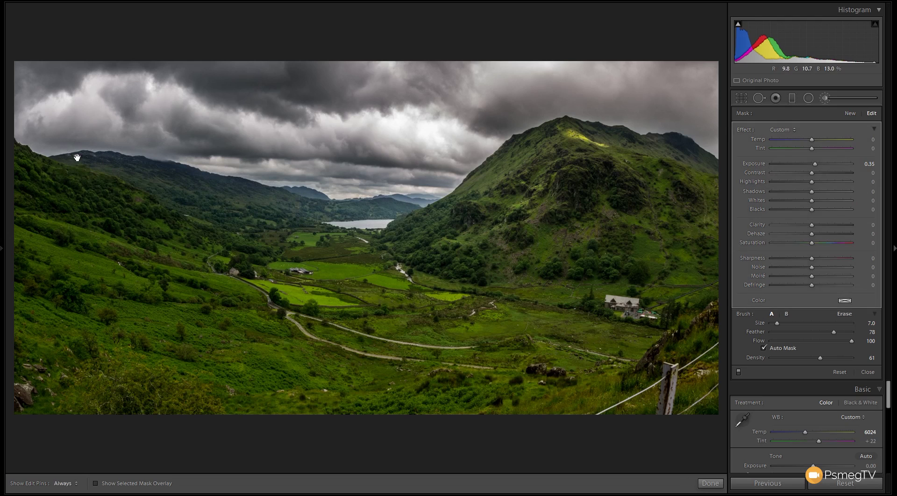
mouse_move(78, 157)
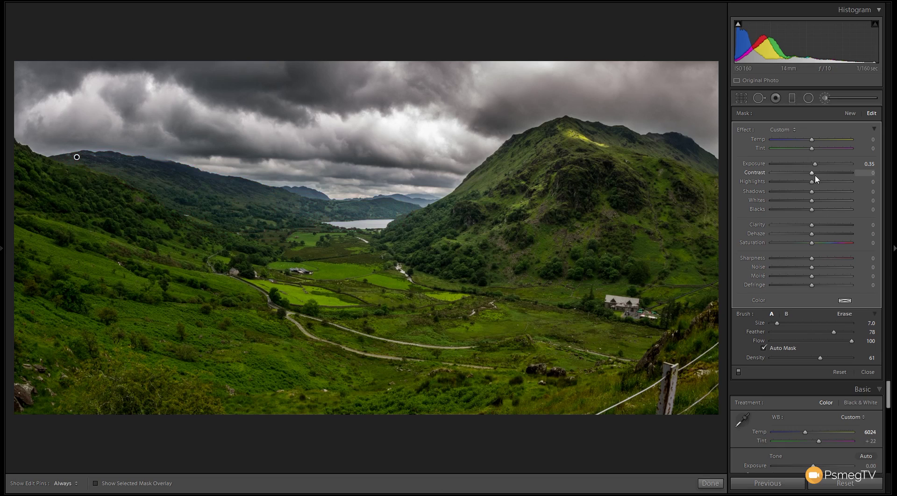
drag(812, 177, 820, 173)
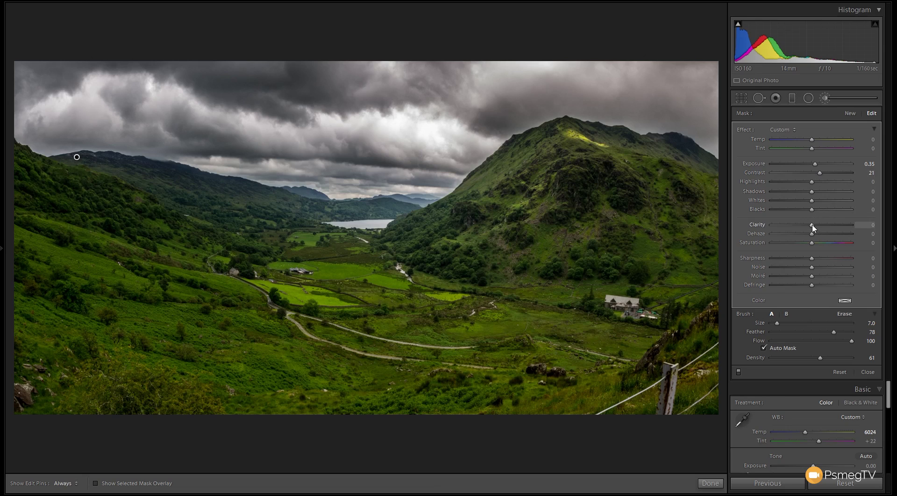
drag(816, 225, 817, 225)
click(738, 372)
click(713, 488)
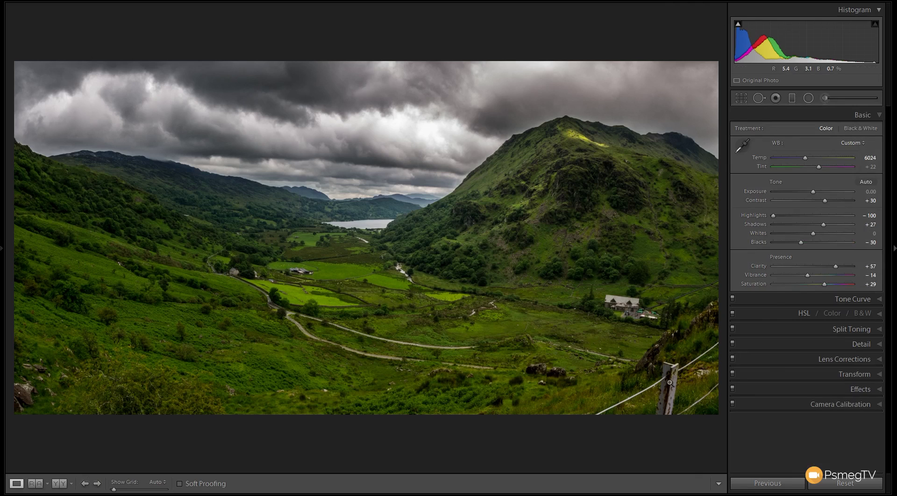
- Crop off the foreground strip with the fence post along the photo's lower edge, keeping the full width and the curving road
click(747, 102)
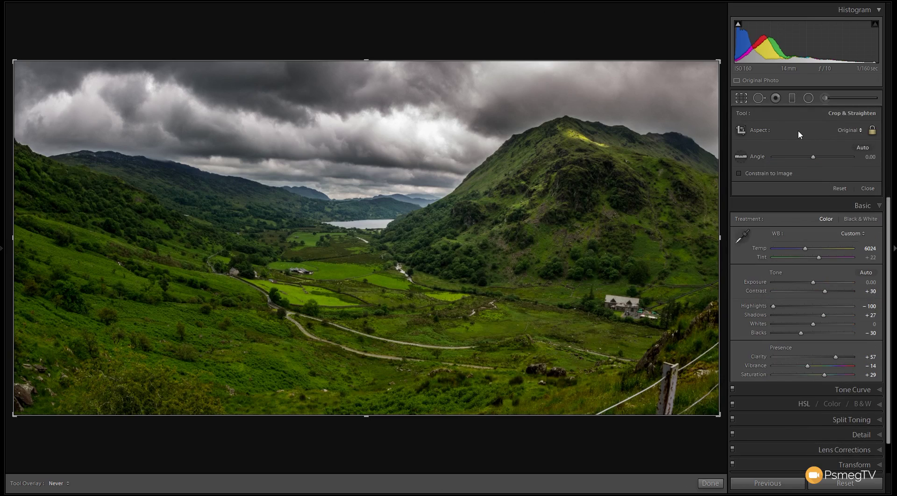
click(861, 130)
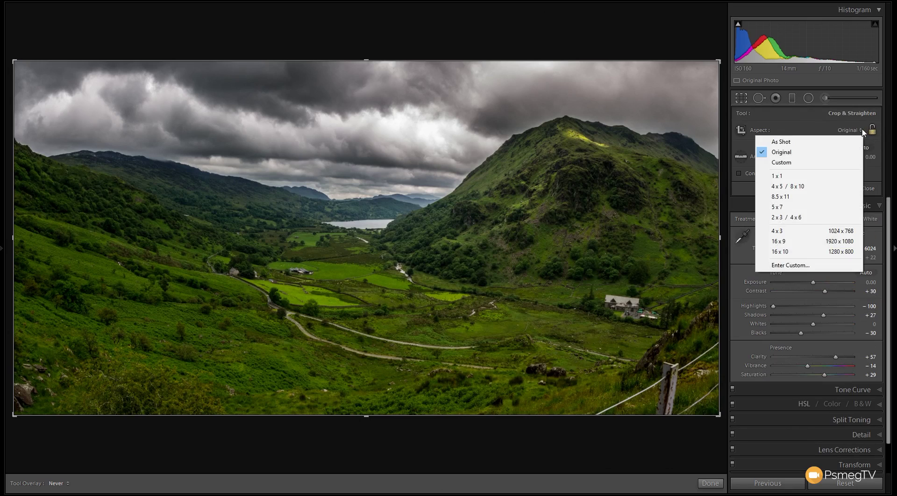
click(832, 132)
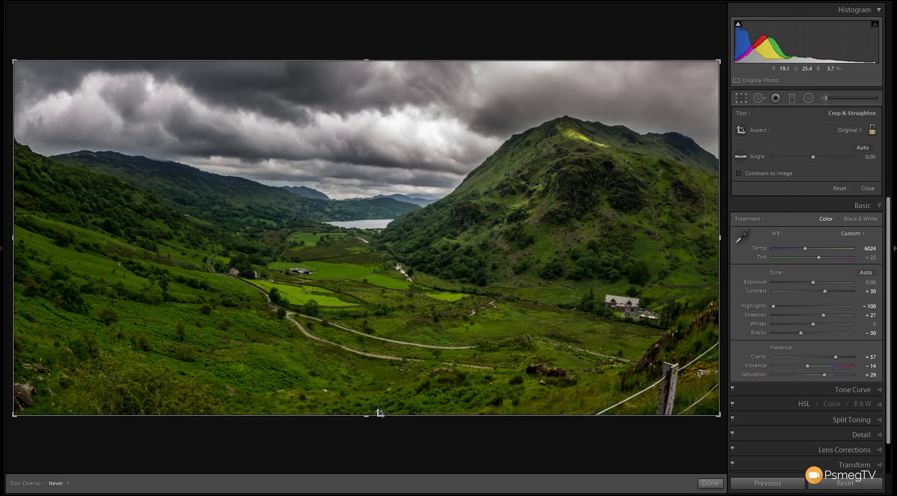
drag(370, 415, 369, 379)
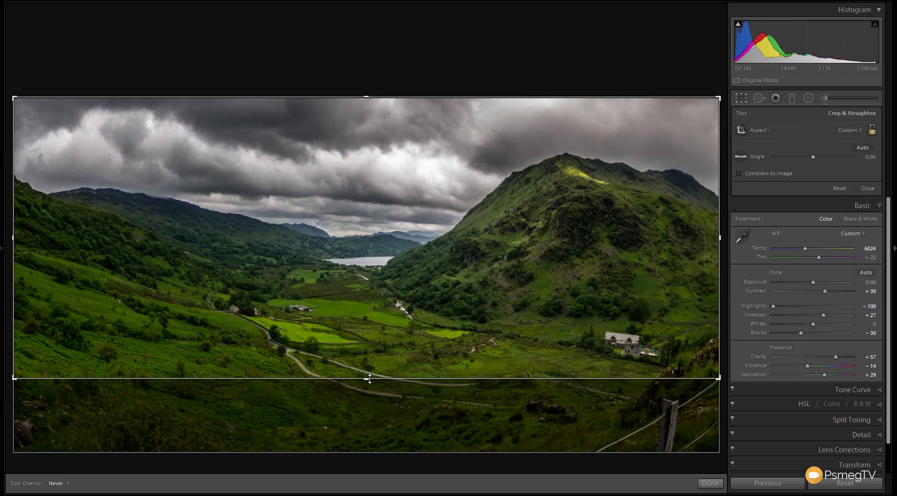
click(710, 484)
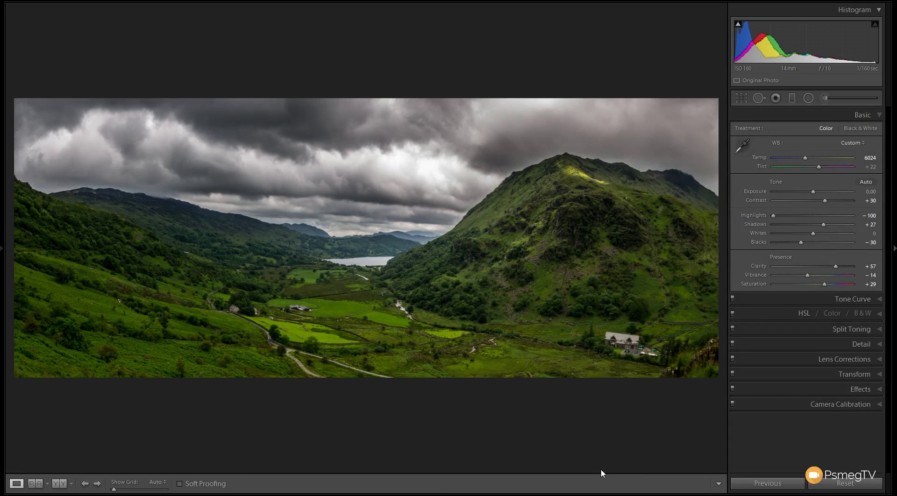
click(740, 98)
drag(368, 378, 368, 391)
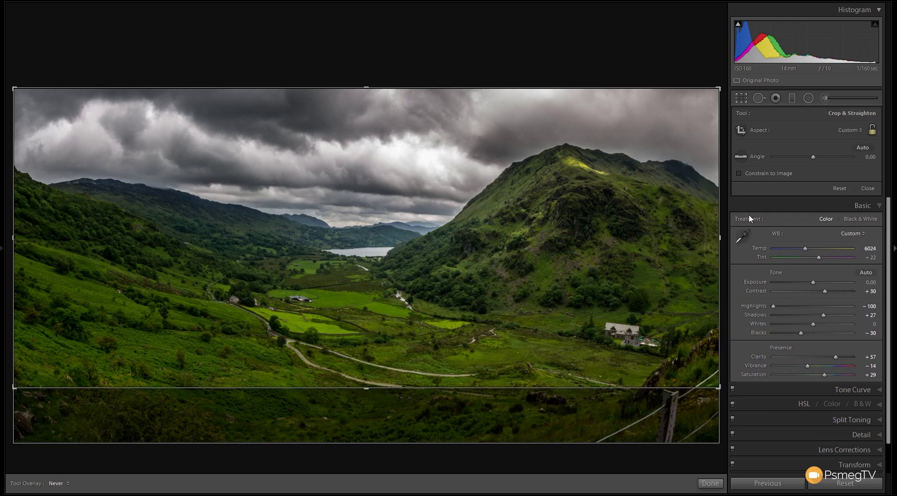
click(699, 480)
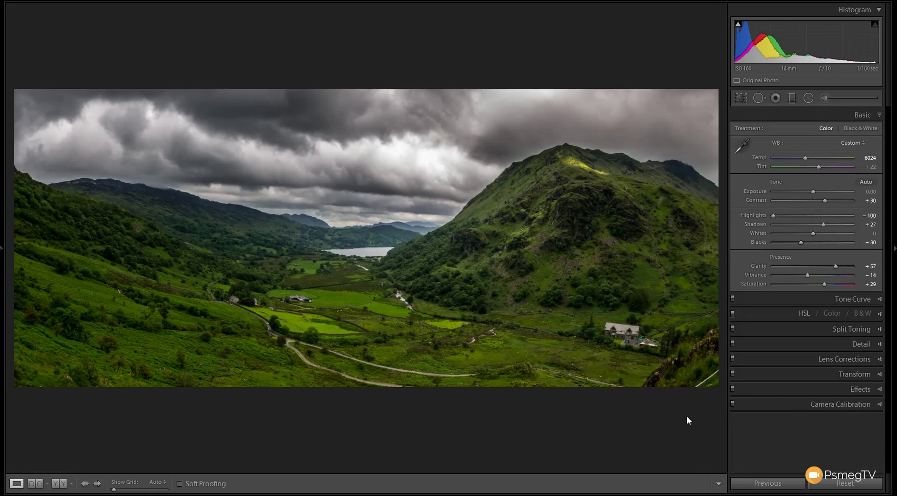
- Heal away the white fence wire and a small spot in the grass near the photo's lower corner with a Size 32 Heal brush
click(711, 369)
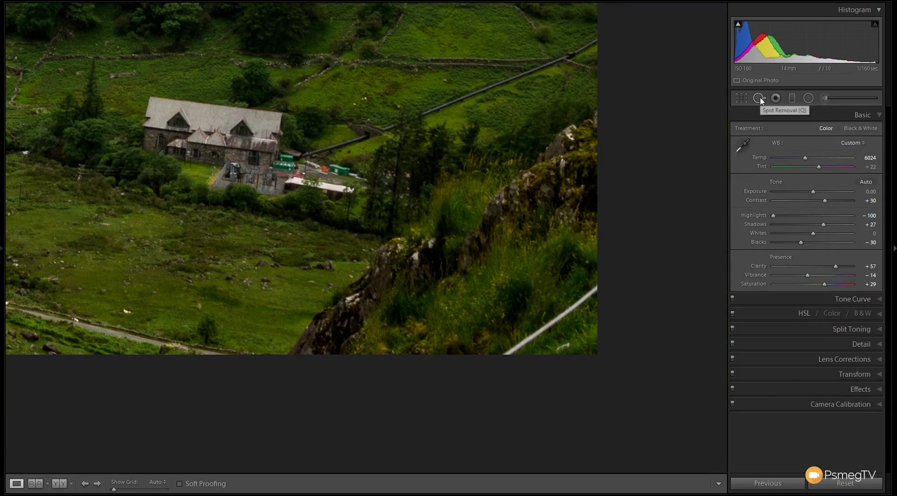
click(759, 98)
scroll(568, 297, down, 5)
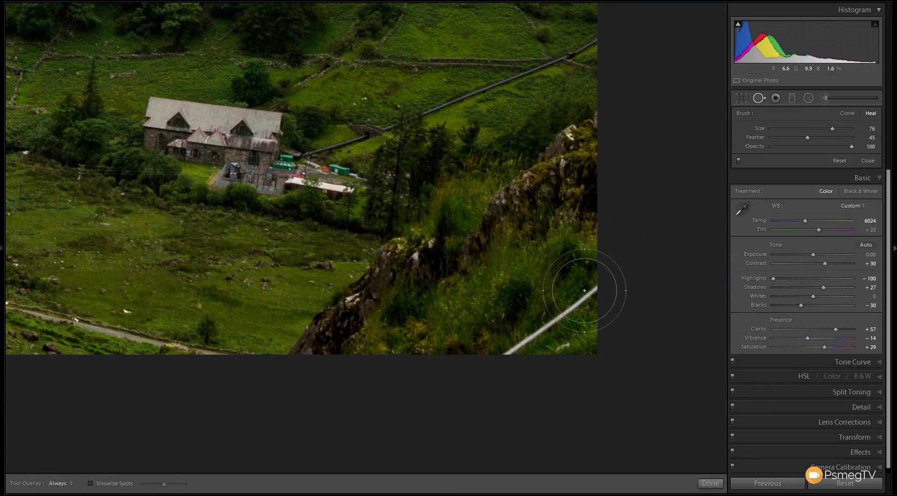
scroll(560, 298, down, 5)
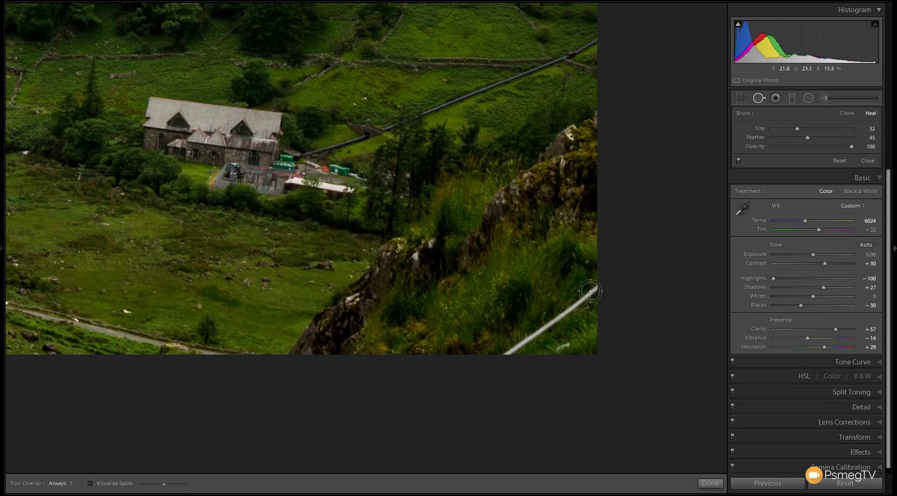
click(589, 292)
drag(548, 327, 494, 352)
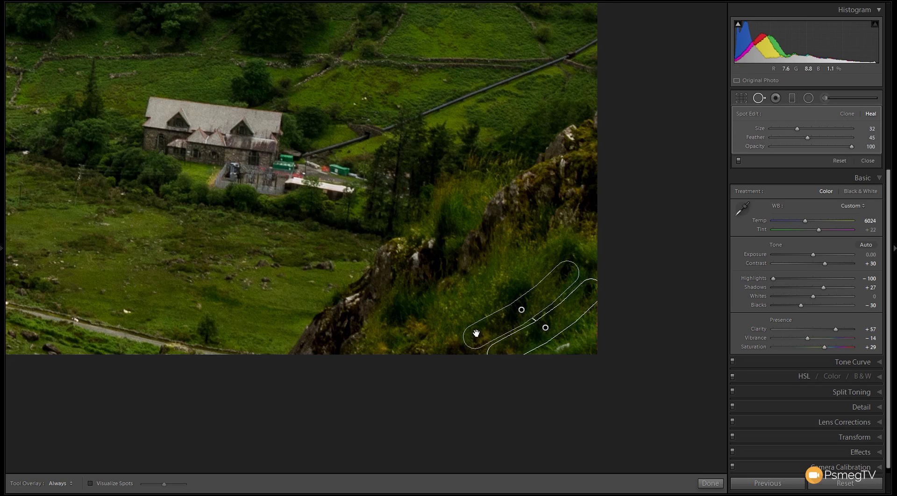
click(524, 262)
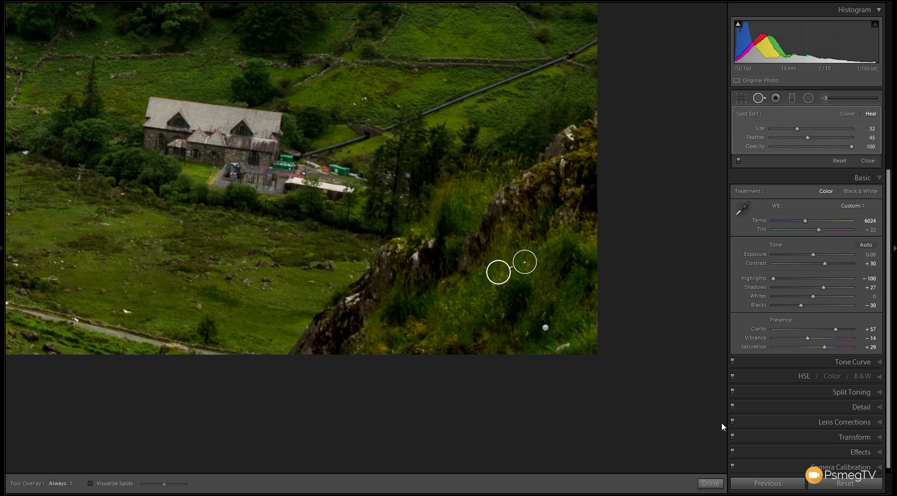
click(711, 484)
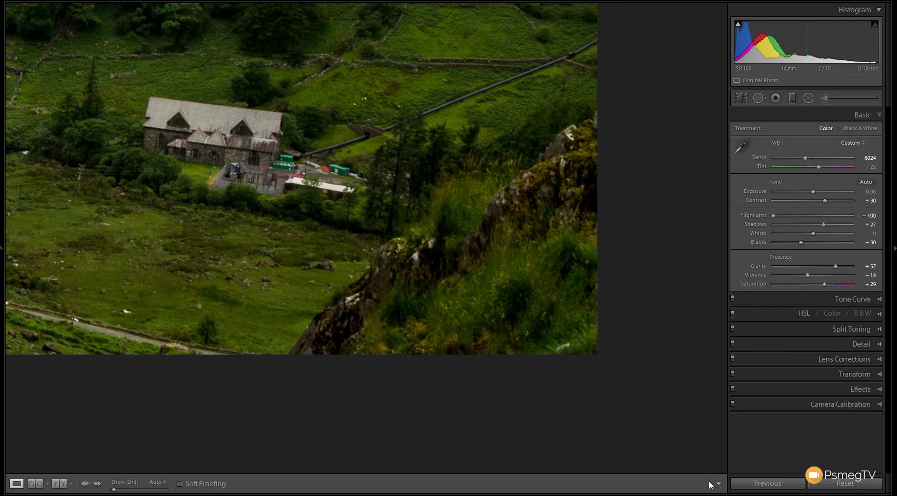
click(555, 355)
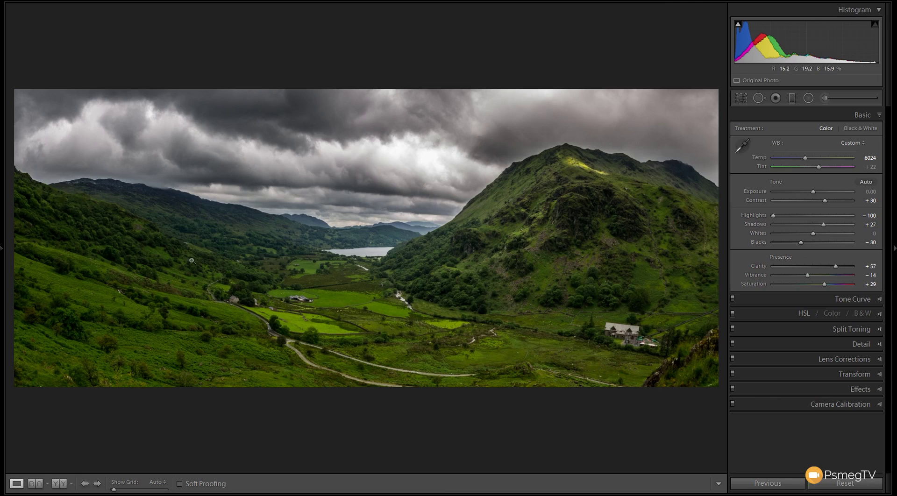
- Send a copy with Lightroom adjustments to Dfine 2 as an uncompressed sRGB TIFF after checking the sky and hills for noise
click(291, 140)
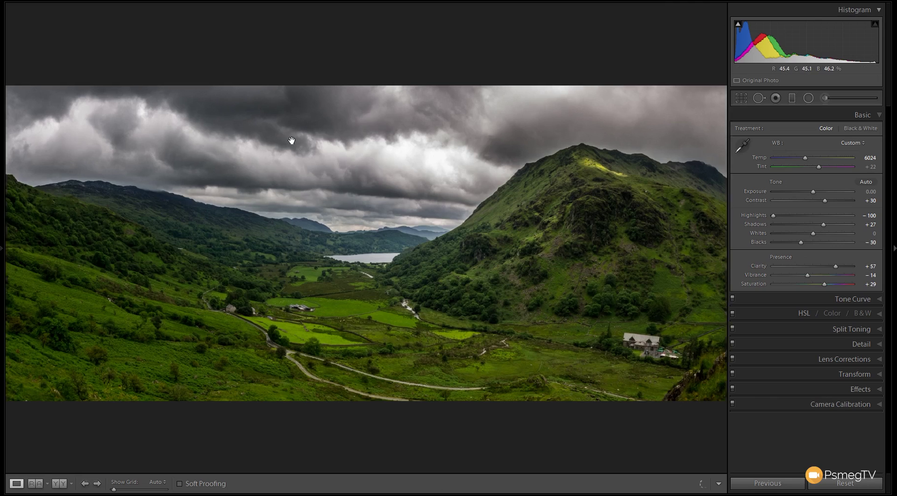
drag(273, 288, 214, 197)
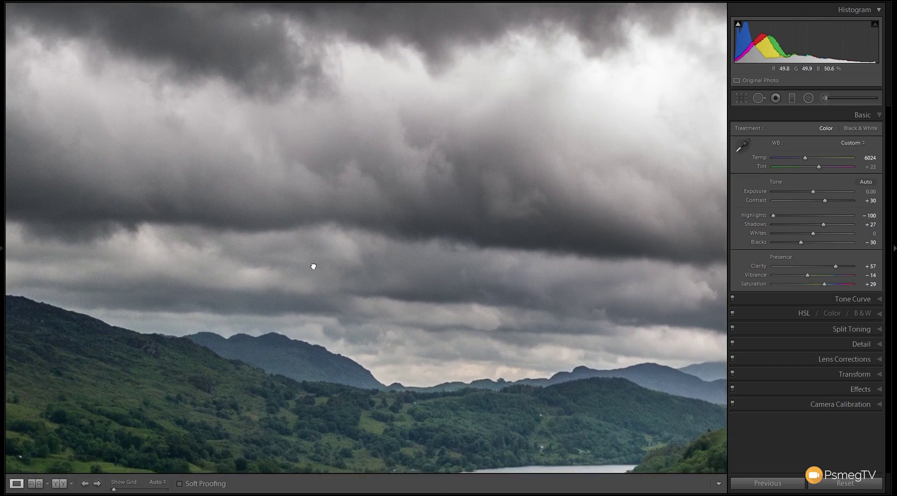
drag(313, 267, 290, 178)
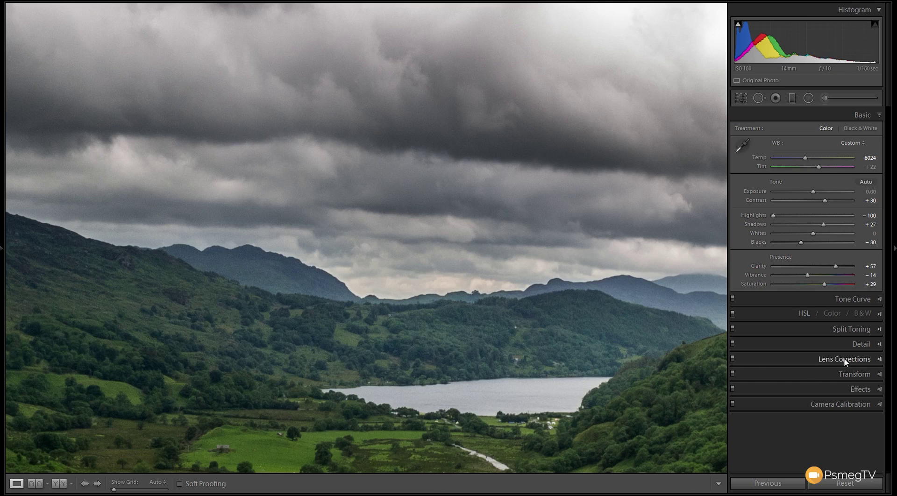
click(862, 345)
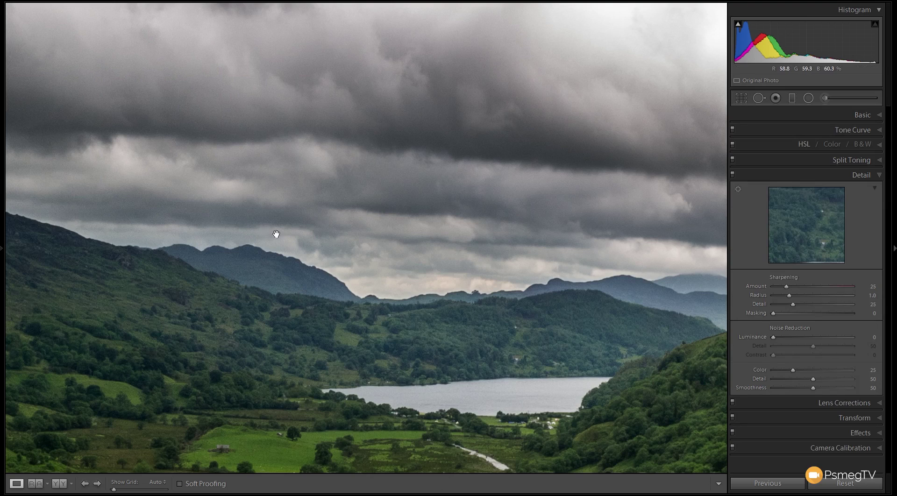
right_click(233, 192)
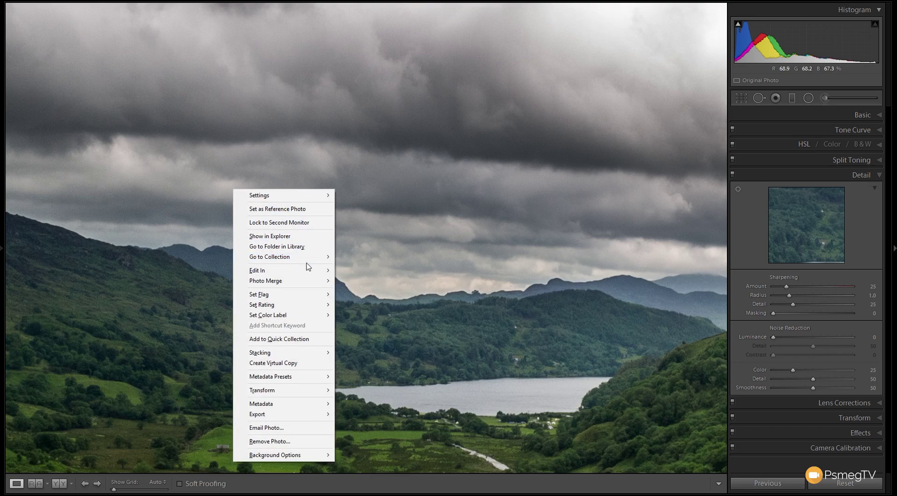
mouse_move(307, 273)
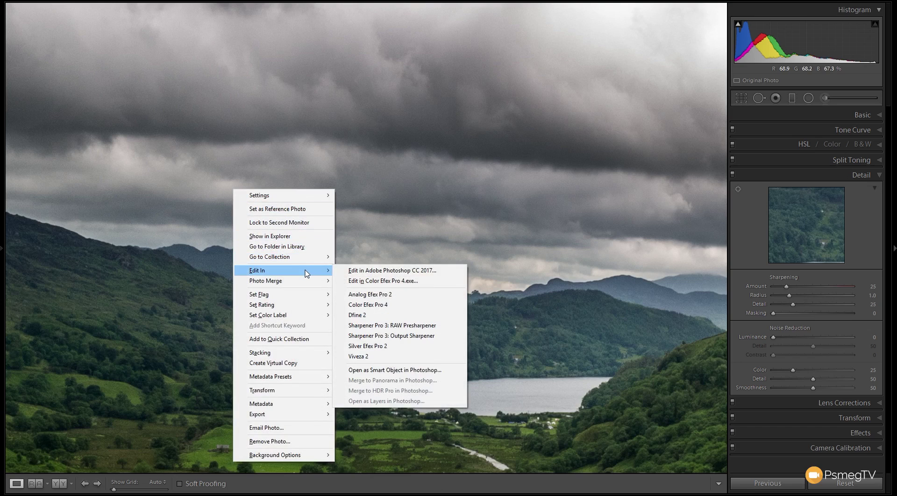
click(375, 317)
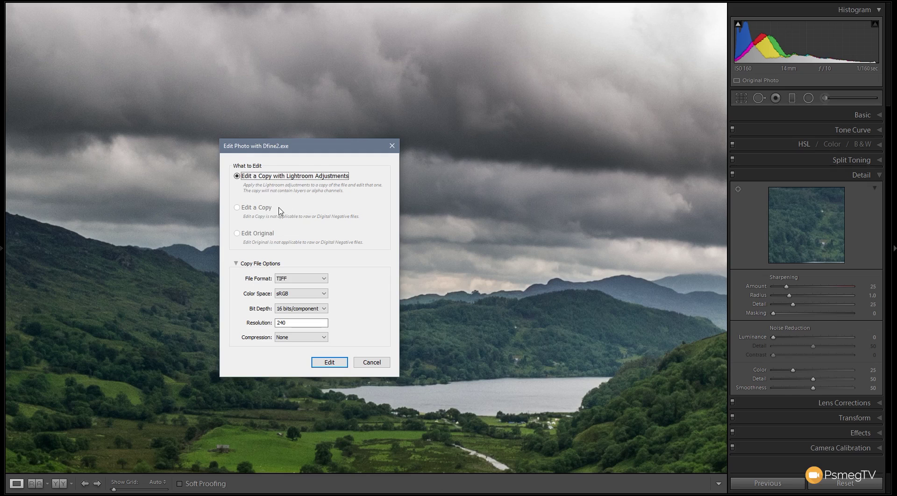
click(328, 311)
click(278, 331)
click(334, 364)
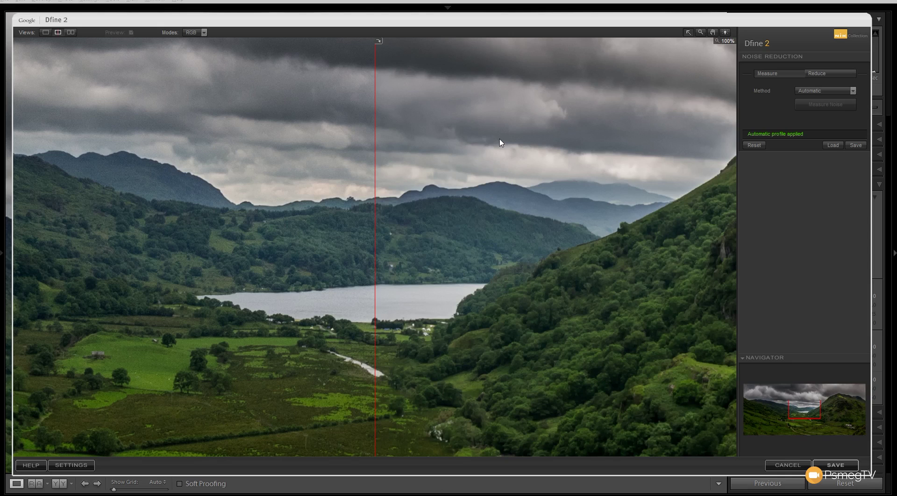
- Compare Dfine 2's automatic noise reduction across the split preview, save it back to Lightroom, and inspect the sky
mouse_move(374, 127)
mouse_down()
mouse_move(113, 126)
mouse_move(530, 131)
mouse_move(63, 131)
mouse_move(464, 136)
mouse_move(96, 136)
mouse_move(361, 139)
mouse_up()
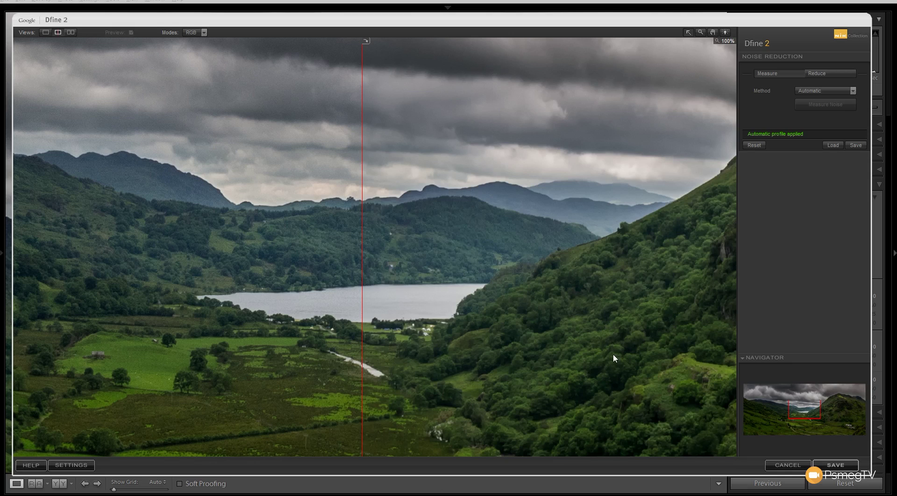
click(833, 468)
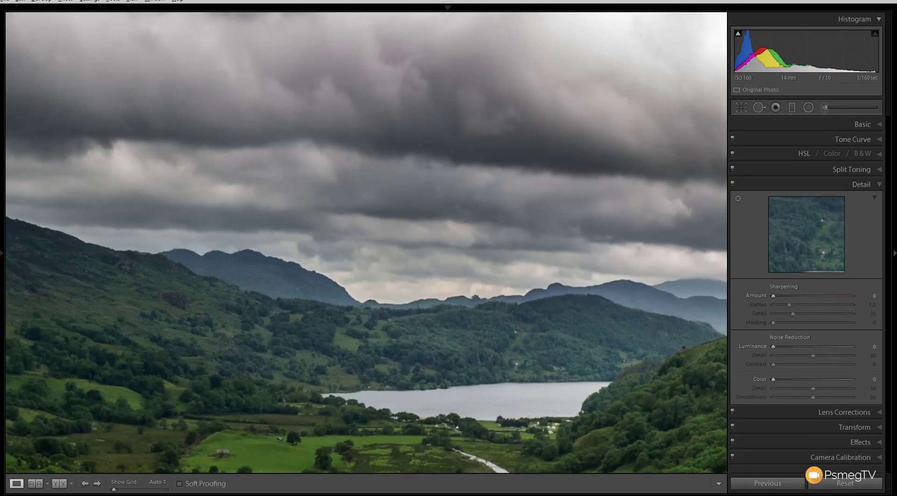
click(334, 289)
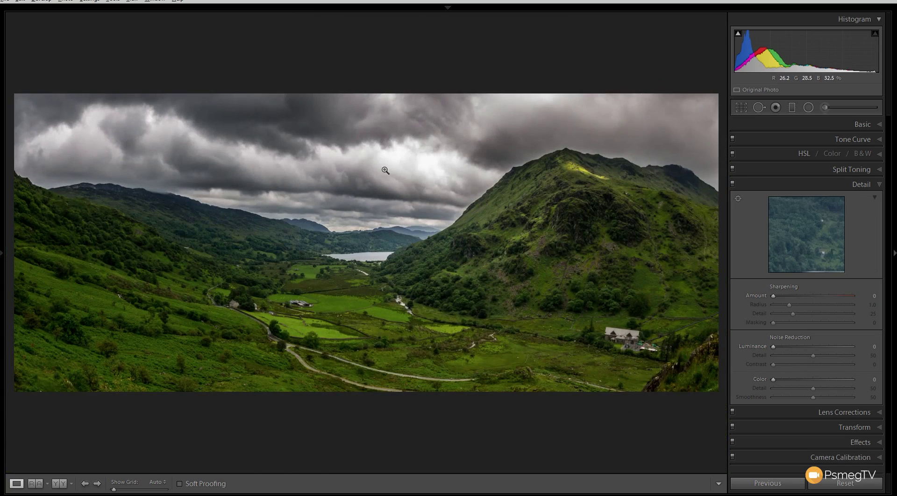
click(356, 119)
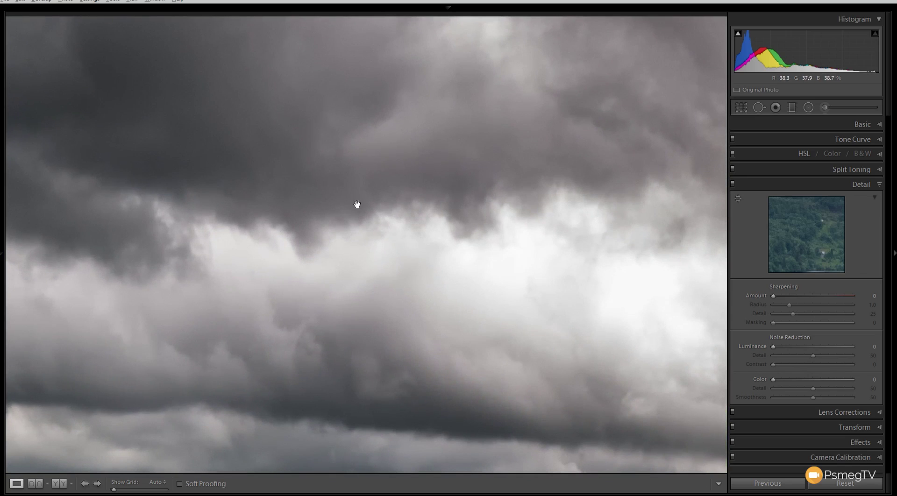
- Set the Sharpening Amount to 25 and Masking to 84, judging the masked edges on the mountain with the mask preview
click(380, 250)
click(428, 337)
drag(279, 266, 222, 319)
drag(283, 235, 354, 180)
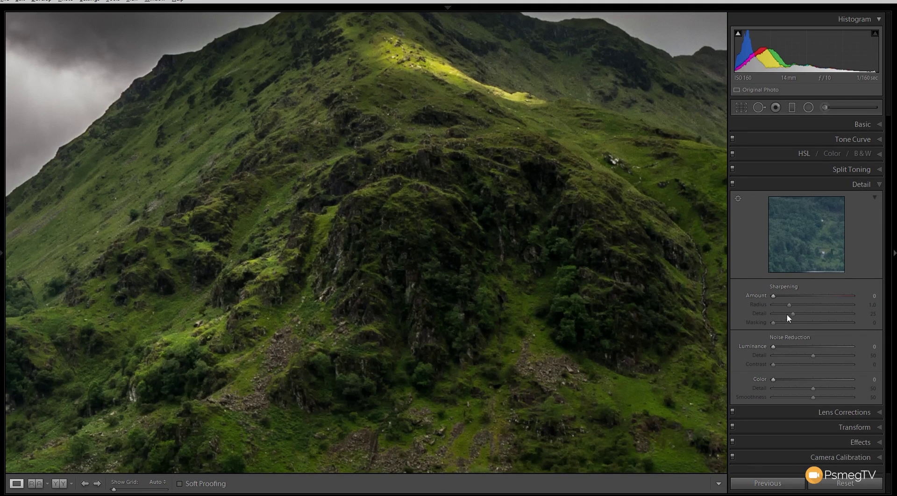
drag(774, 296, 786, 296)
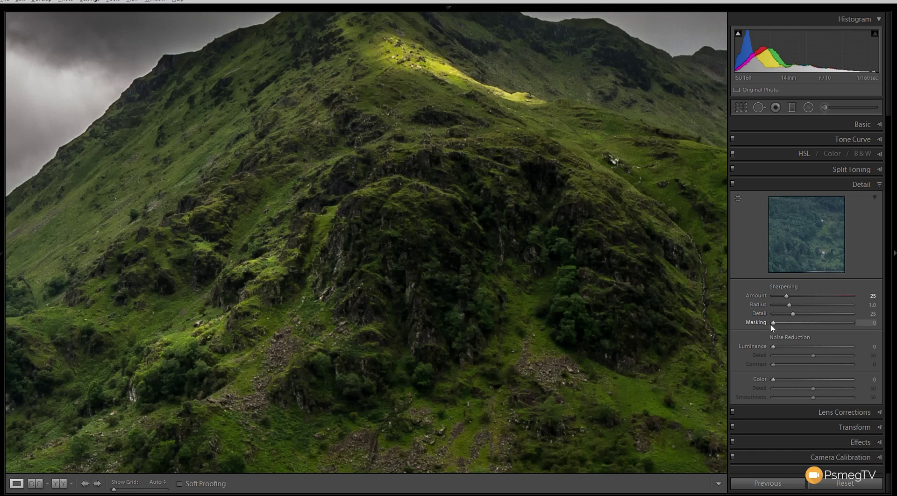
key(alt)
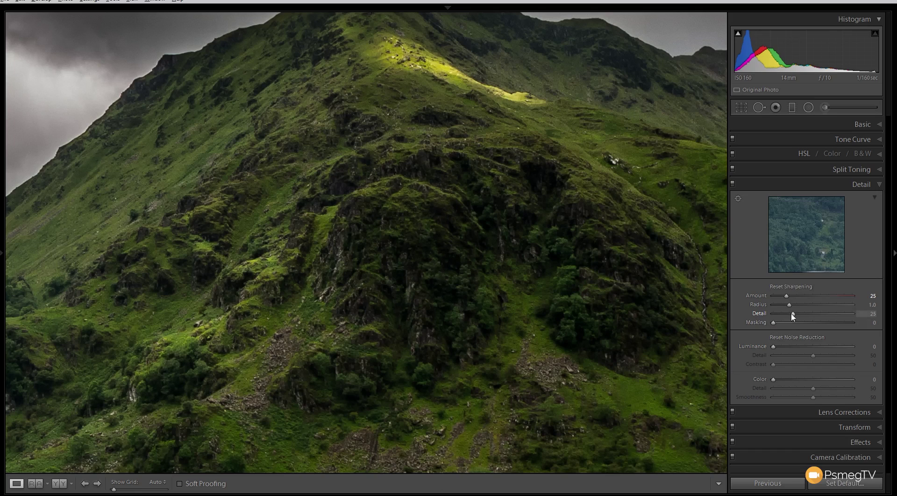
drag(771, 323, 822, 321)
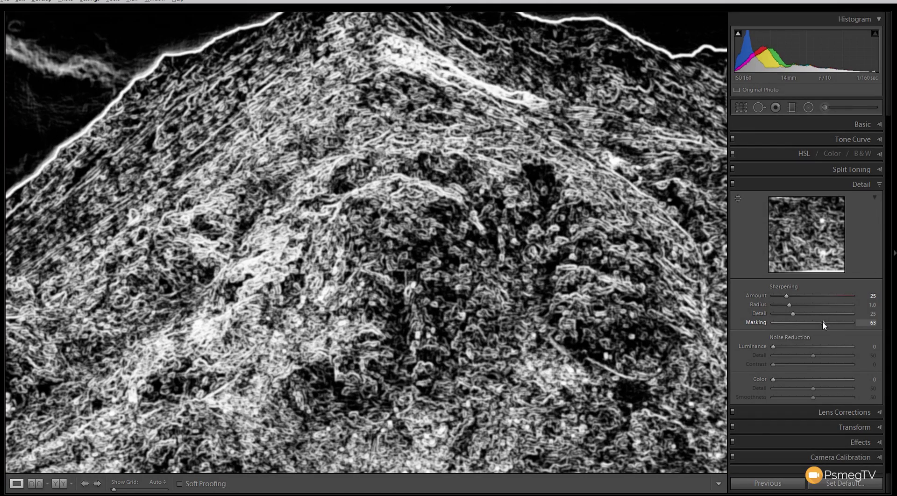
drag(823, 321, 838, 324)
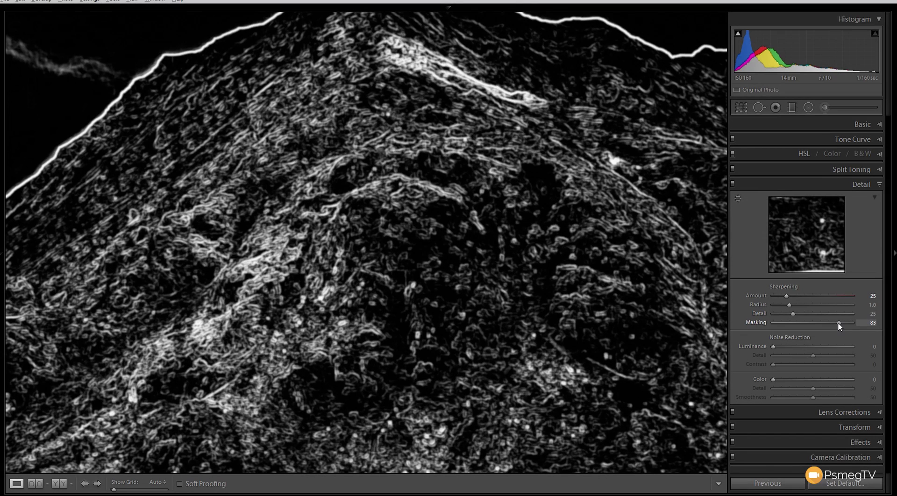
drag(838, 323, 839, 323)
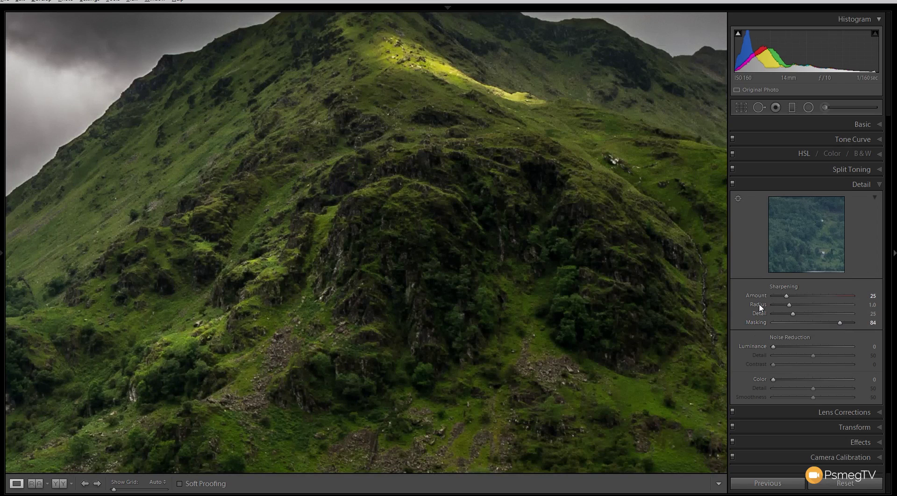
- Set the Sharpening Amount to 114, Radius to 1.4 and Detail to 14
drag(786, 296, 816, 296)
drag(790, 305, 802, 308)
drag(794, 314, 784, 317)
- View the whole panorama, collapse the Detail settings, and compare the finished edit with its before state
click(323, 313)
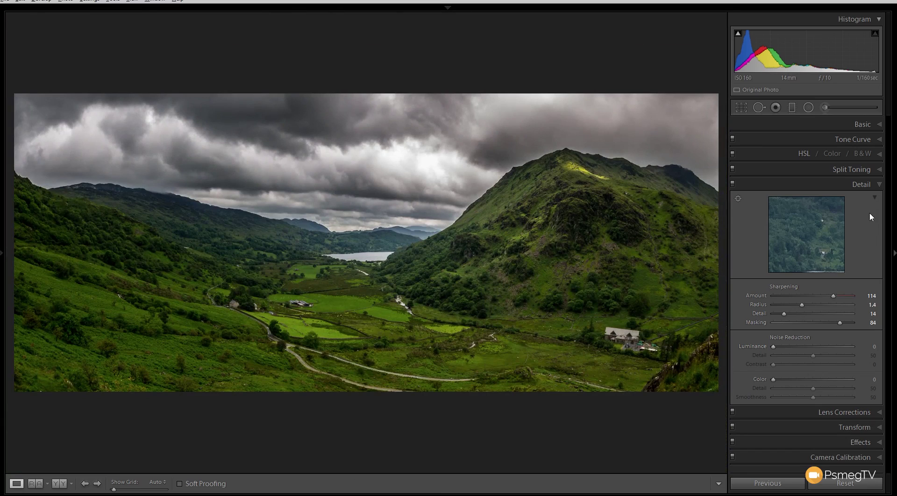
click(879, 186)
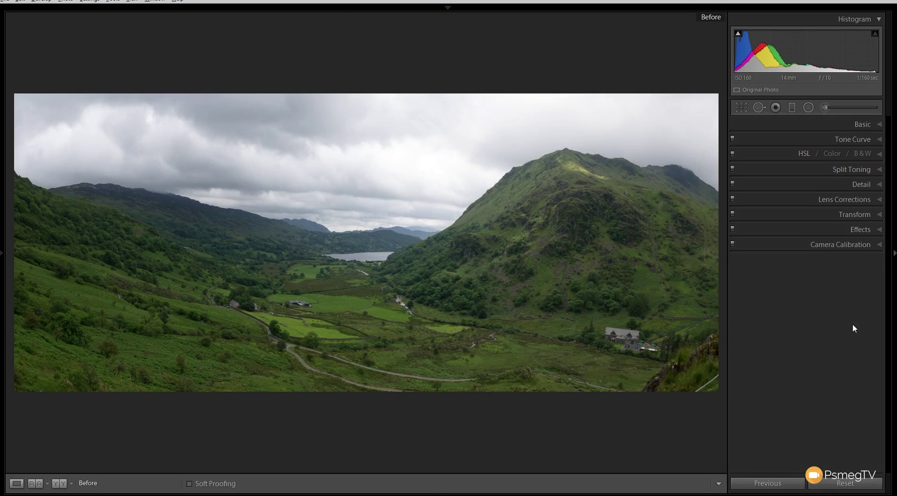
key(backslash)
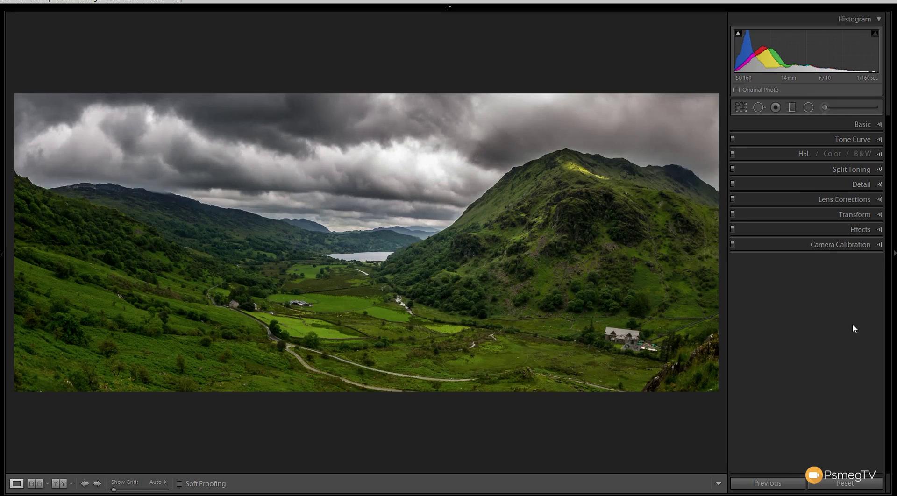